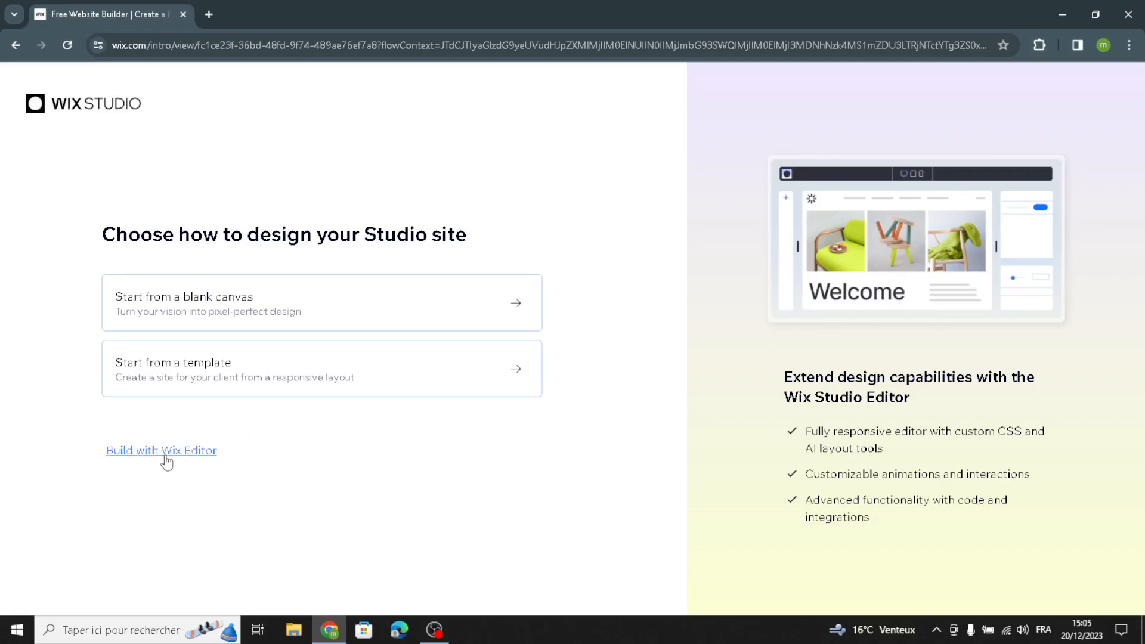
# Step: Start a Wix Editor site without AI setup and choose Office Supply Store as the website type
pyautogui.click(139, 452)
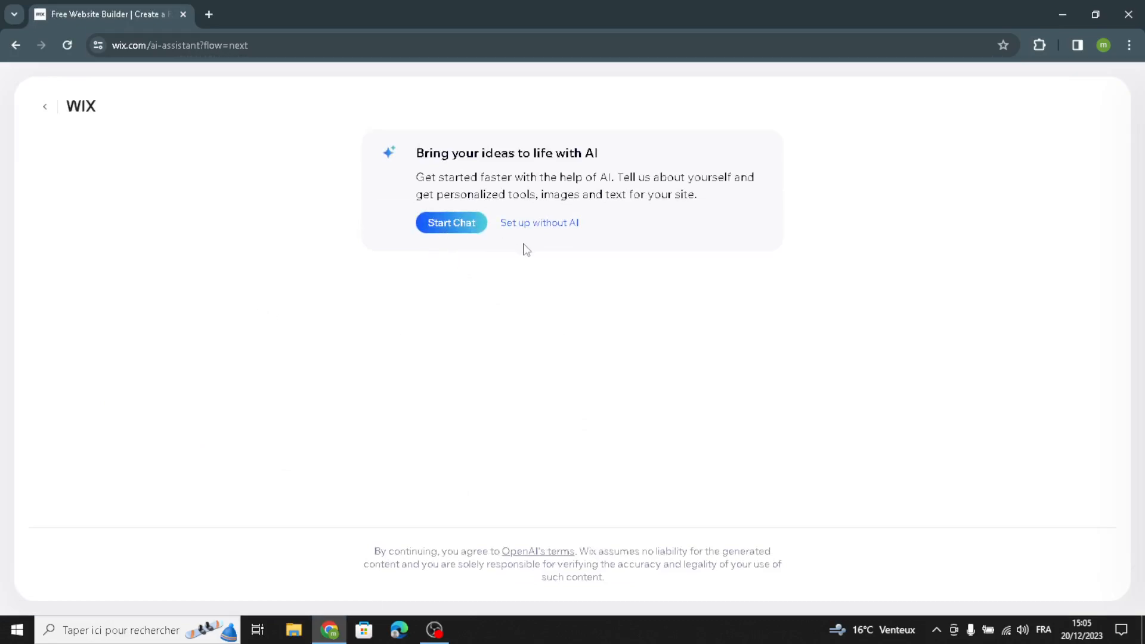
pyautogui.click(549, 225)
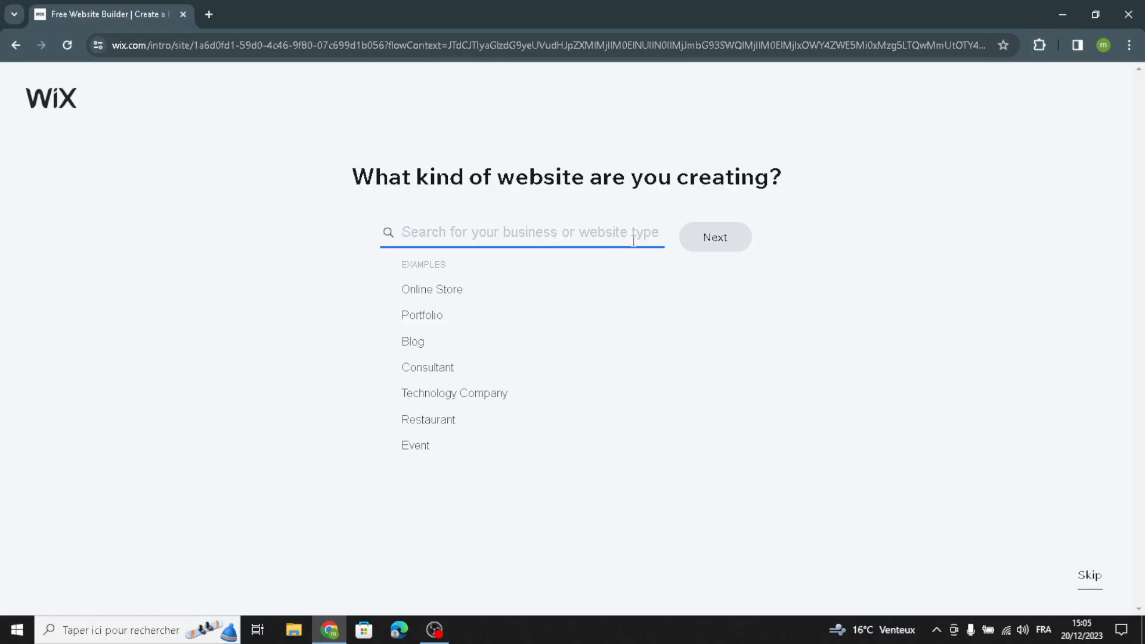
pyautogui.write('offi')
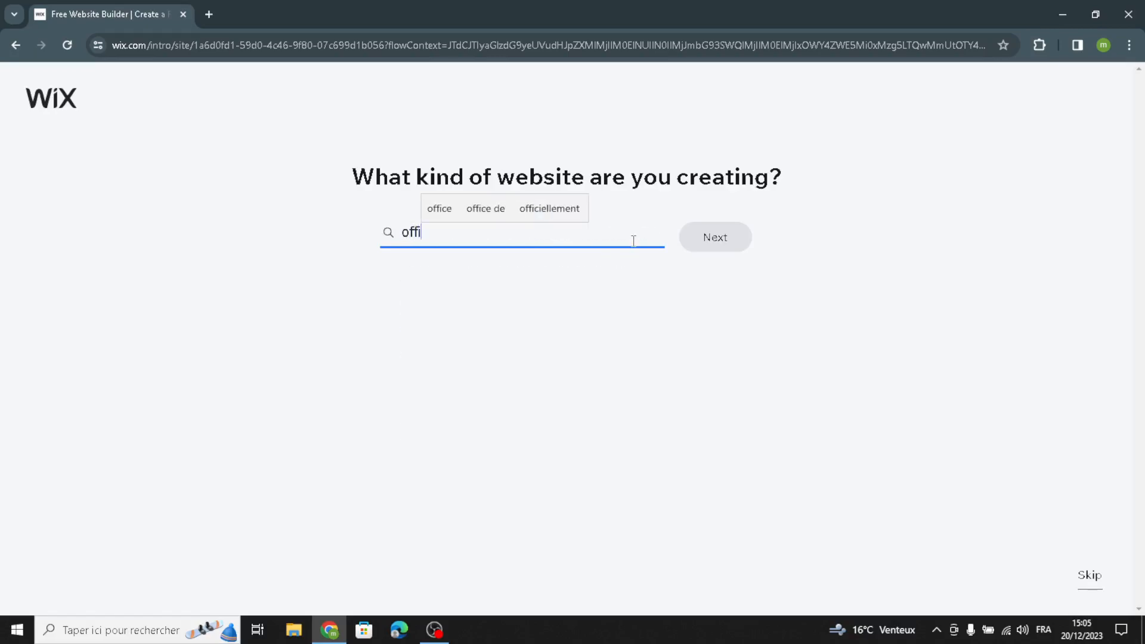
pyautogui.write('ce supplies')
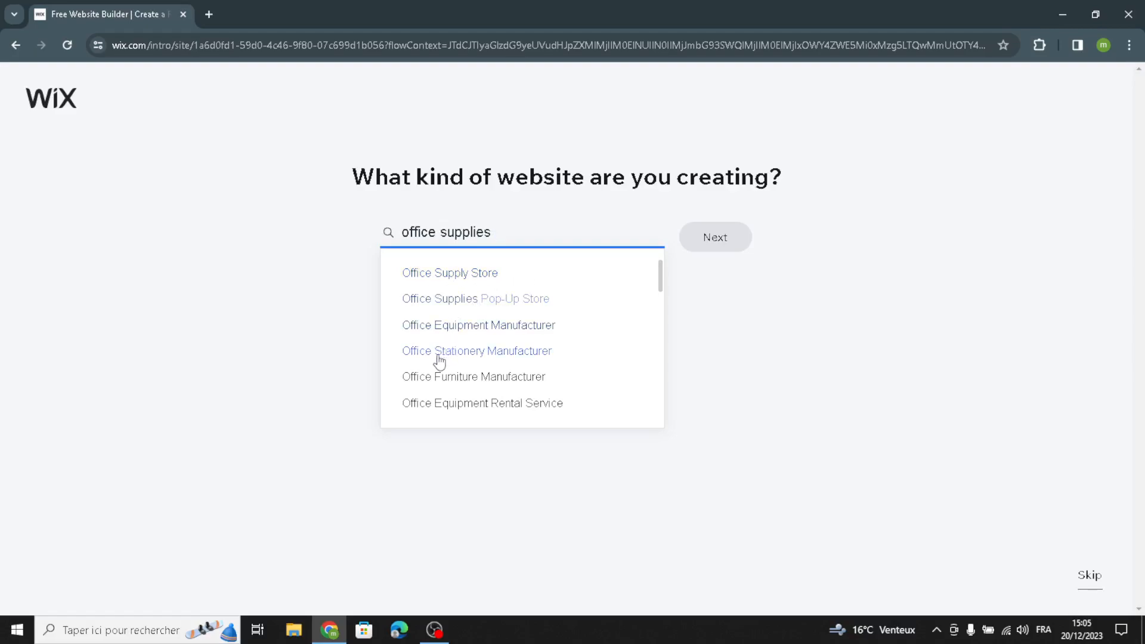
pyautogui.click(452, 276)
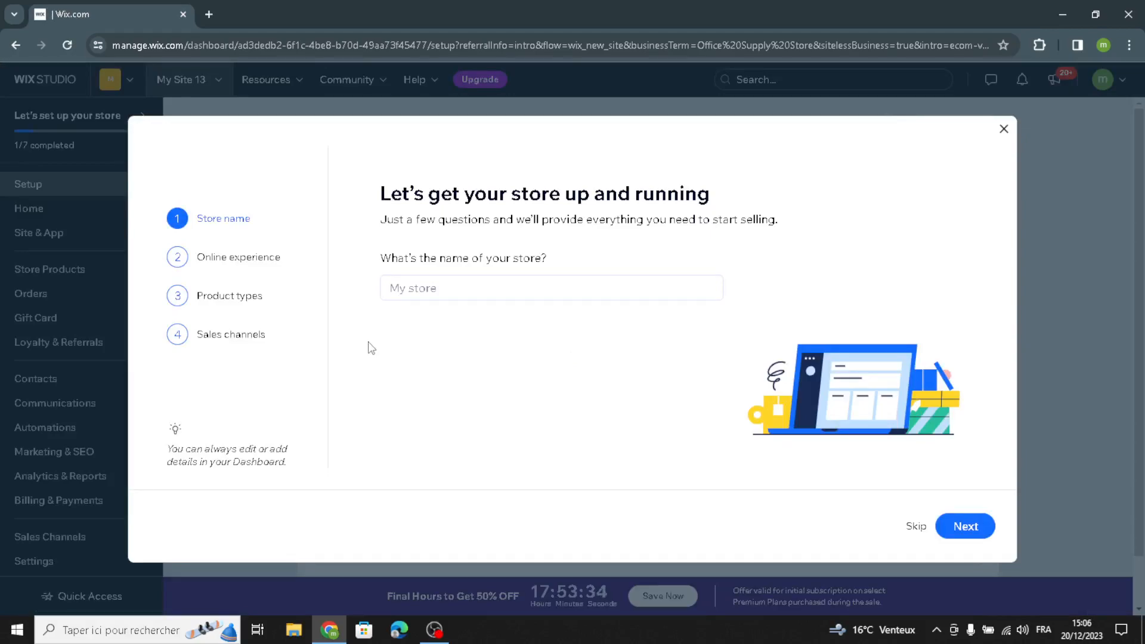
# Step: Name the store OfficeHub and leave the question about already having an online store unanswered
pyautogui.click(448, 288)
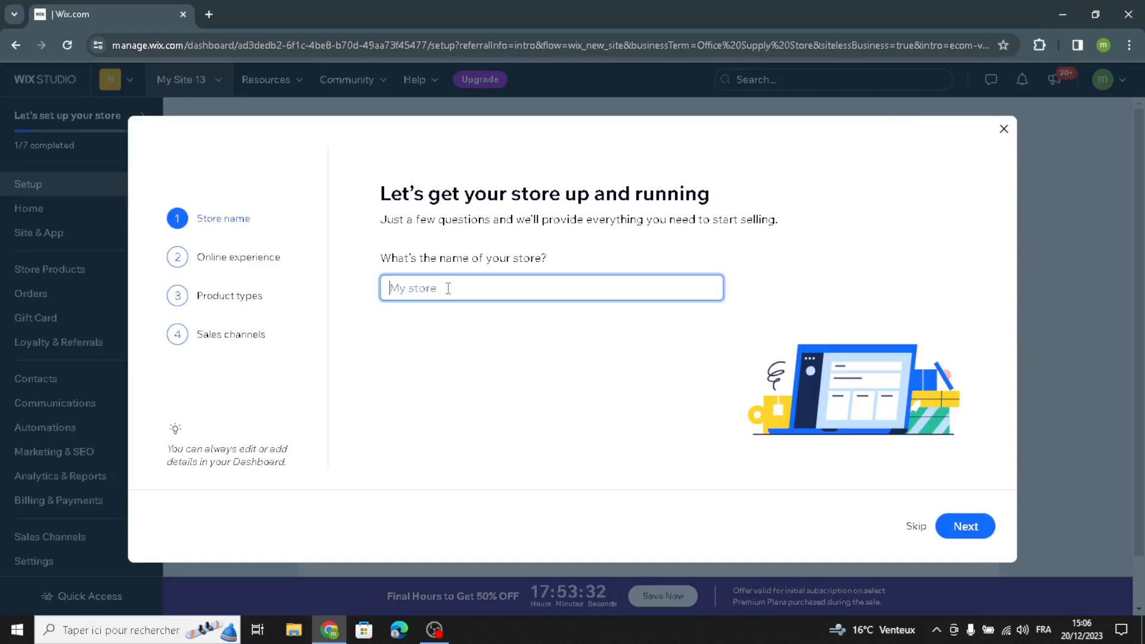
pyautogui.write('OfficeHub')
pyautogui.click(962, 528)
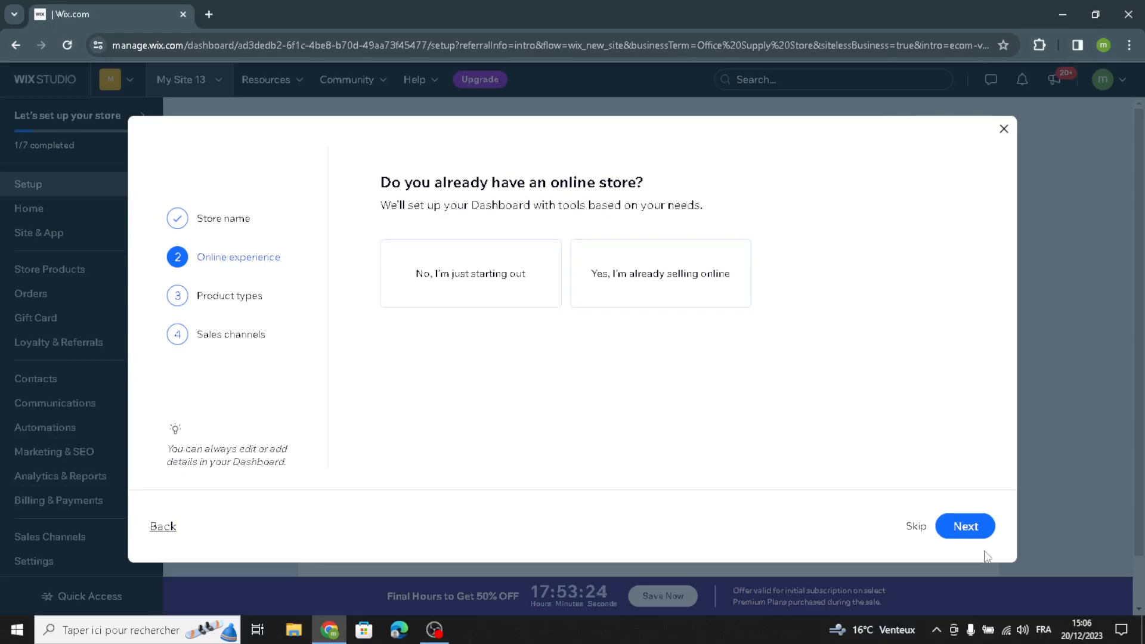
pyautogui.click(962, 525)
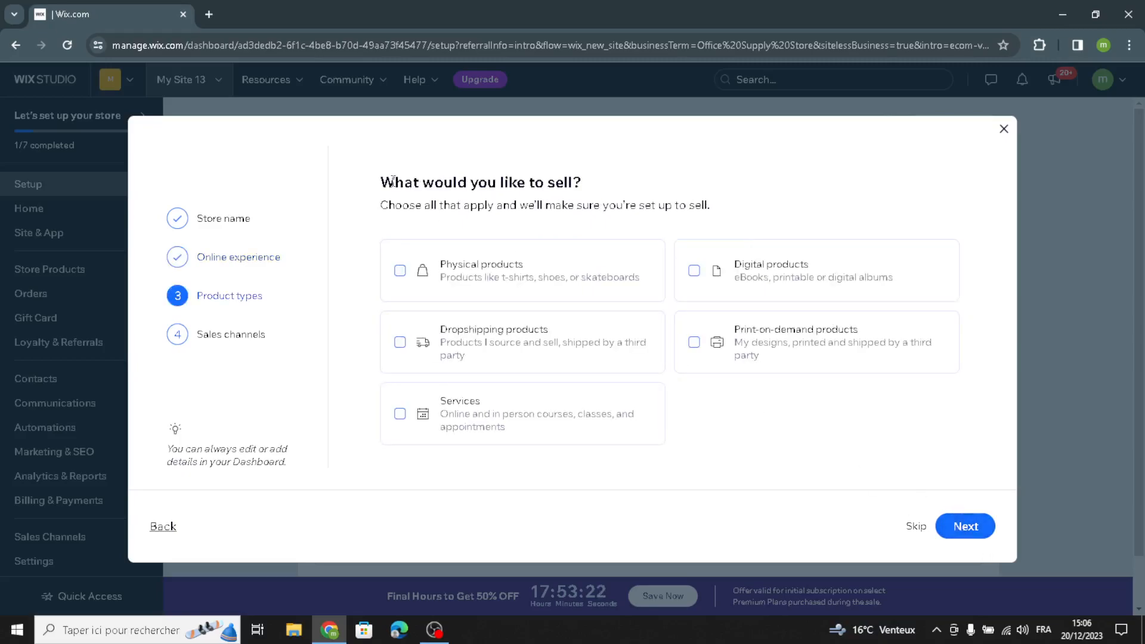
# Step: Choose physical products to sell and add Marketplaces & social media as a sales channel alongside the online store
pyautogui.click(525, 275)
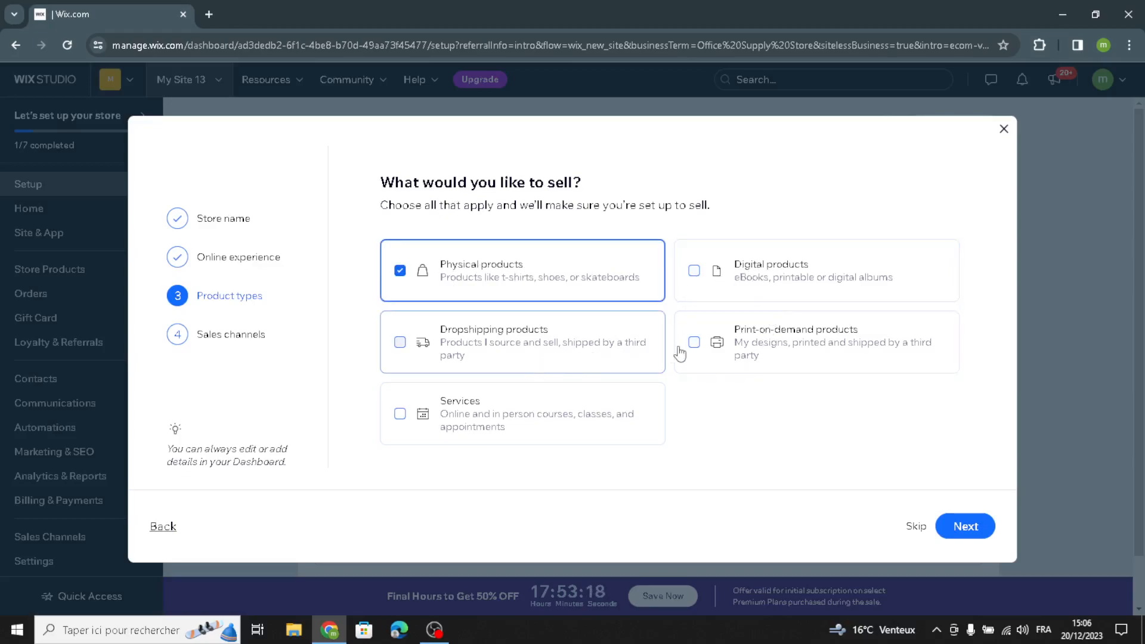
pyautogui.click(963, 526)
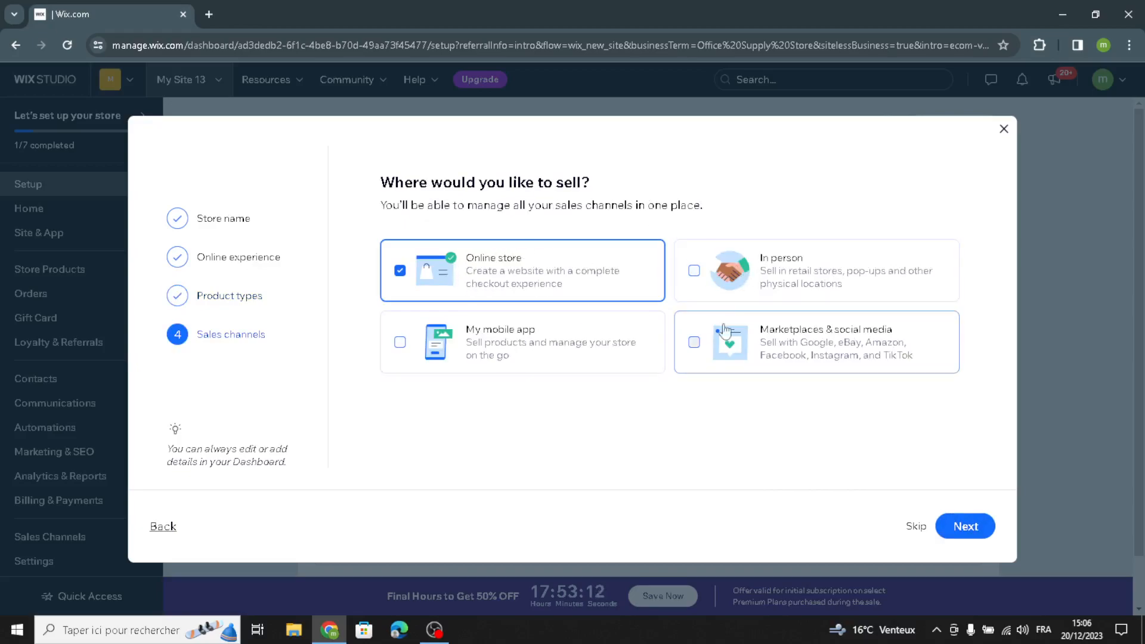
pyautogui.click(749, 356)
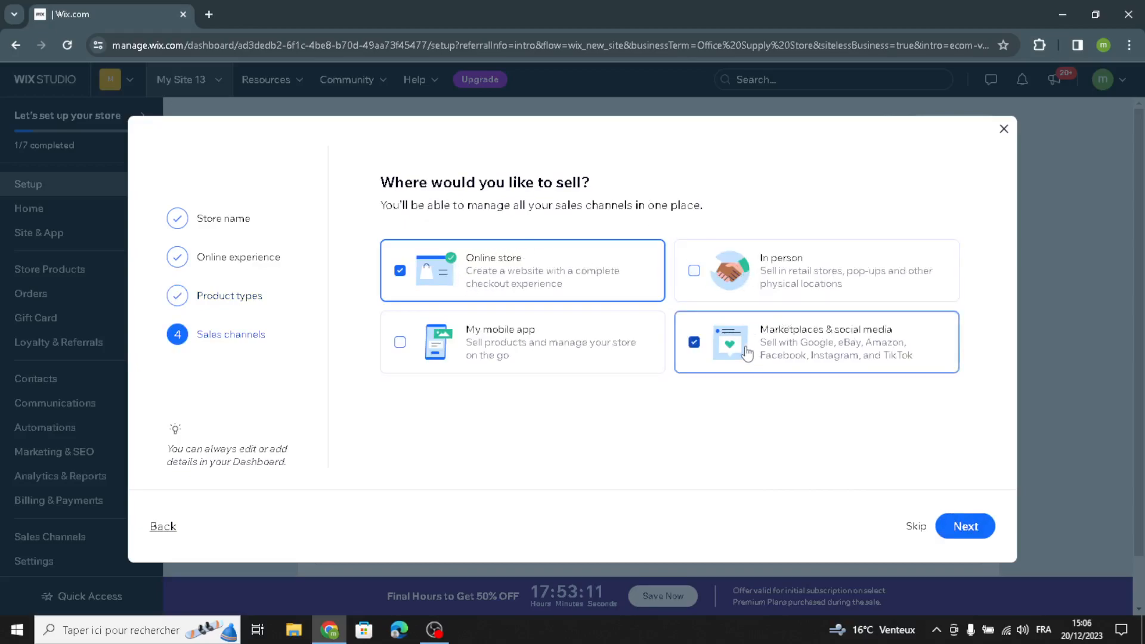
pyautogui.click(947, 528)
# Step: Begin designing the website by letting Wix create the site, and accept the business info as it stands
pyautogui.click(651, 349)
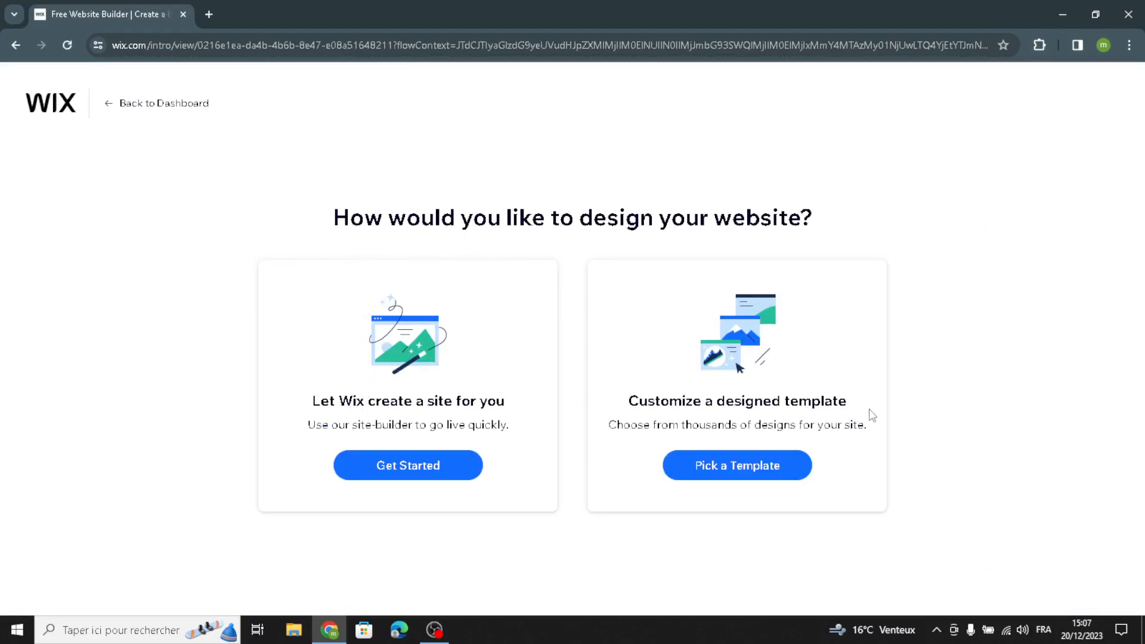
pyautogui.click(382, 485)
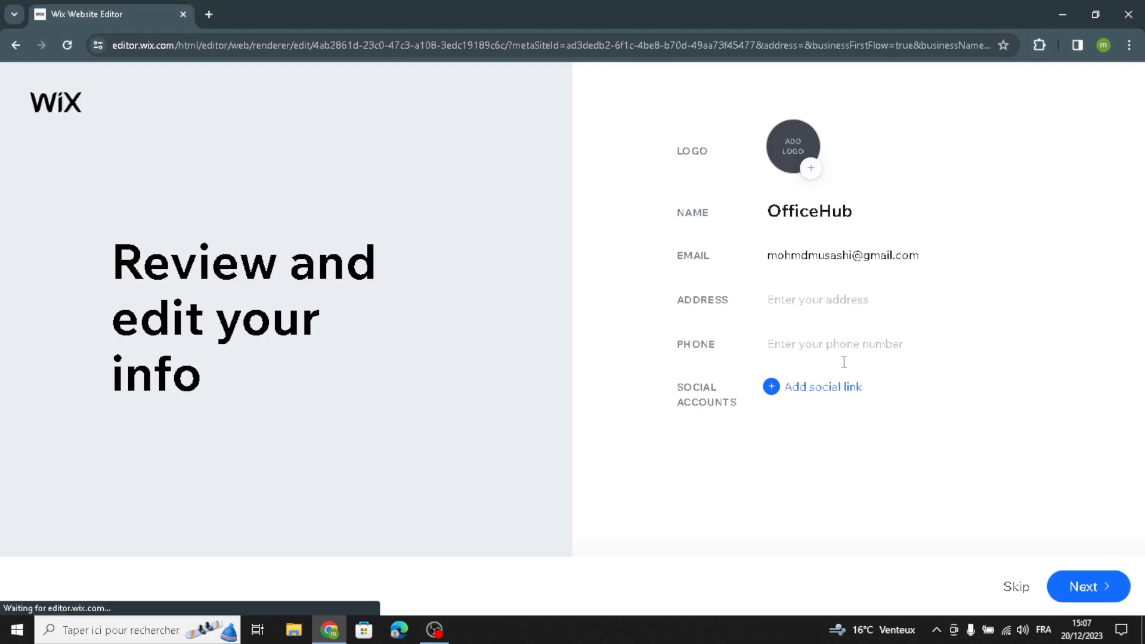
pyautogui.click(1094, 583)
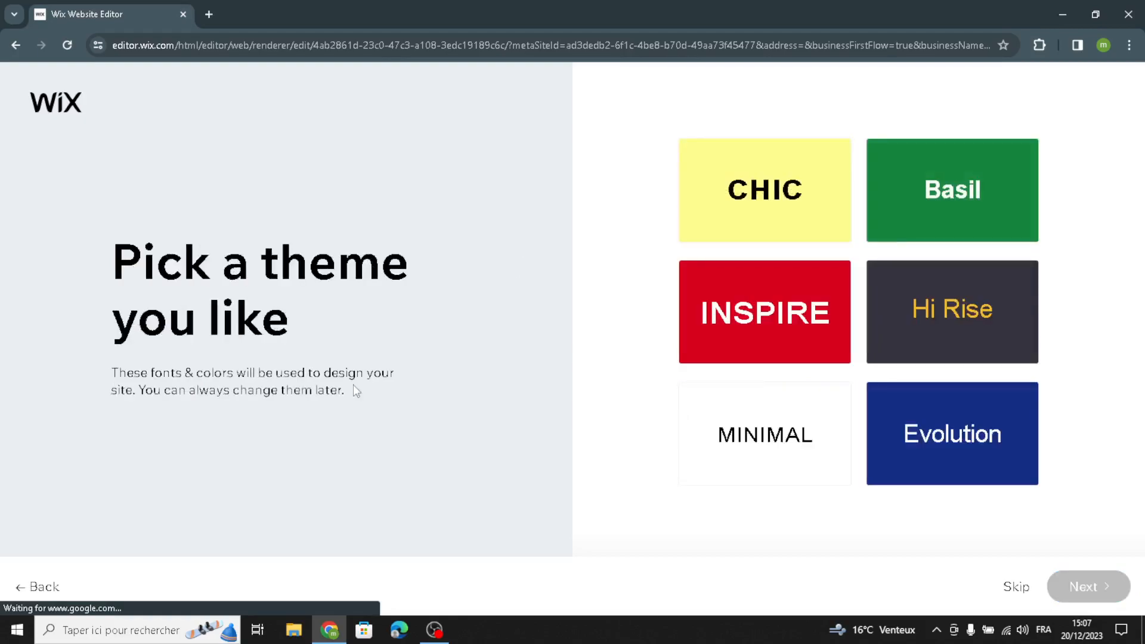
# Step: Pick the Hi Rise theme and the dark homepage design headed "One-of-a-kind items"
pyautogui.click(970, 333)
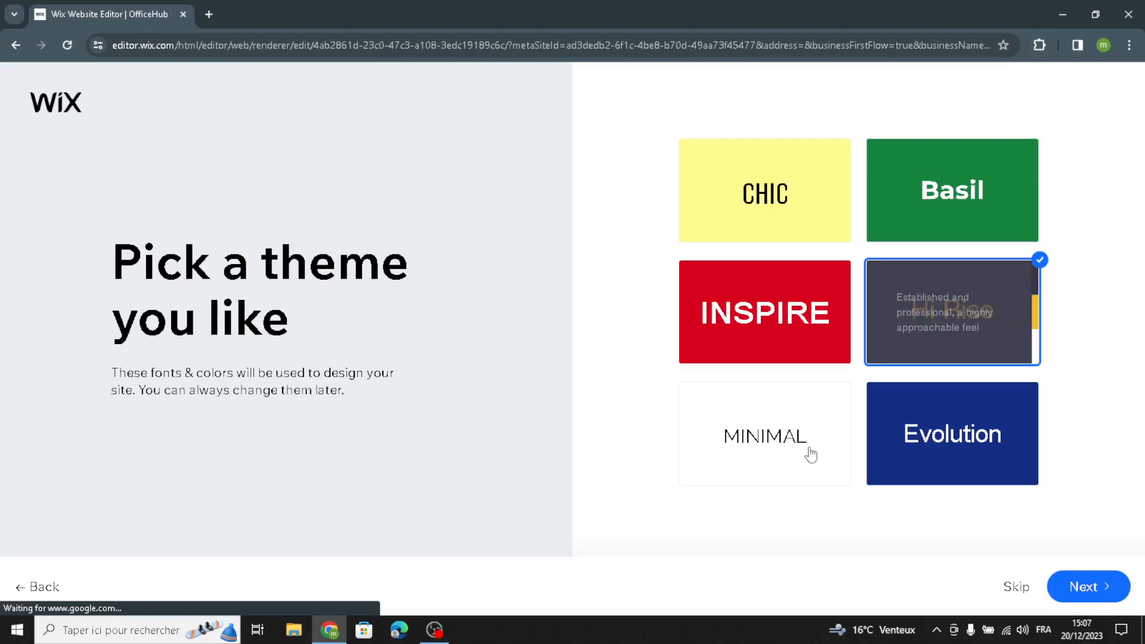
pyautogui.click(1085, 590)
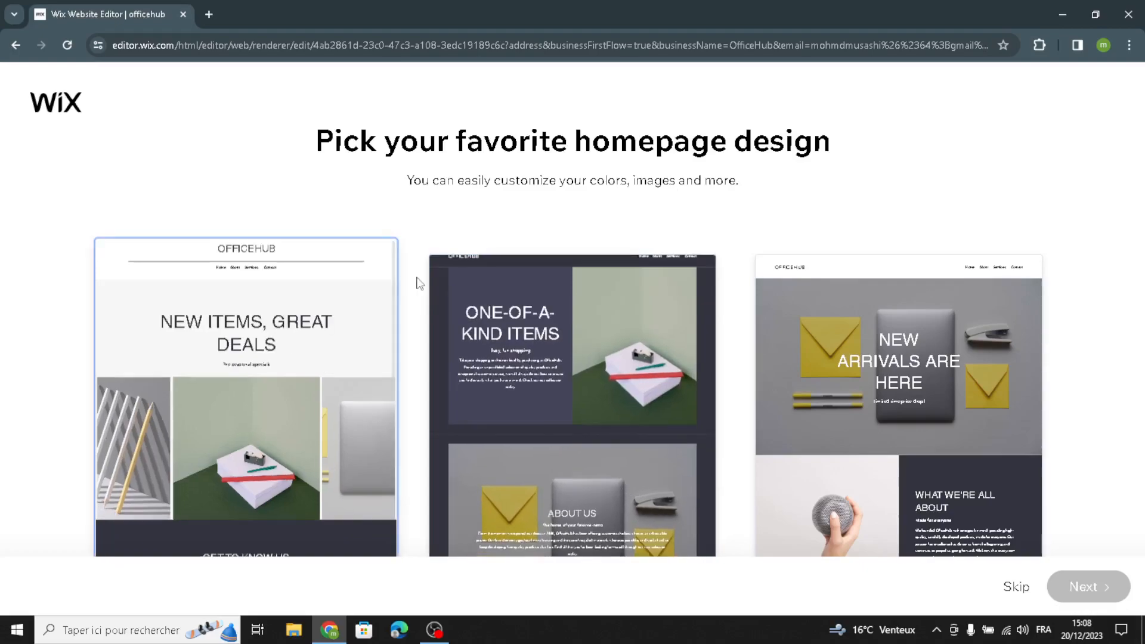
pyautogui.click(703, 308)
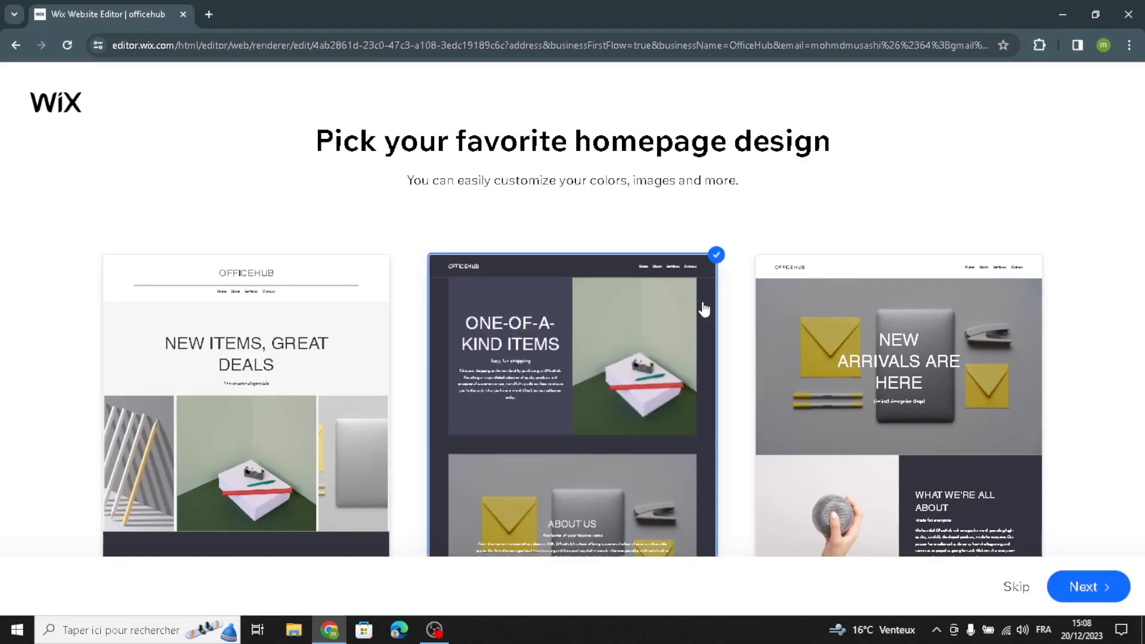
pyautogui.click(1078, 589)
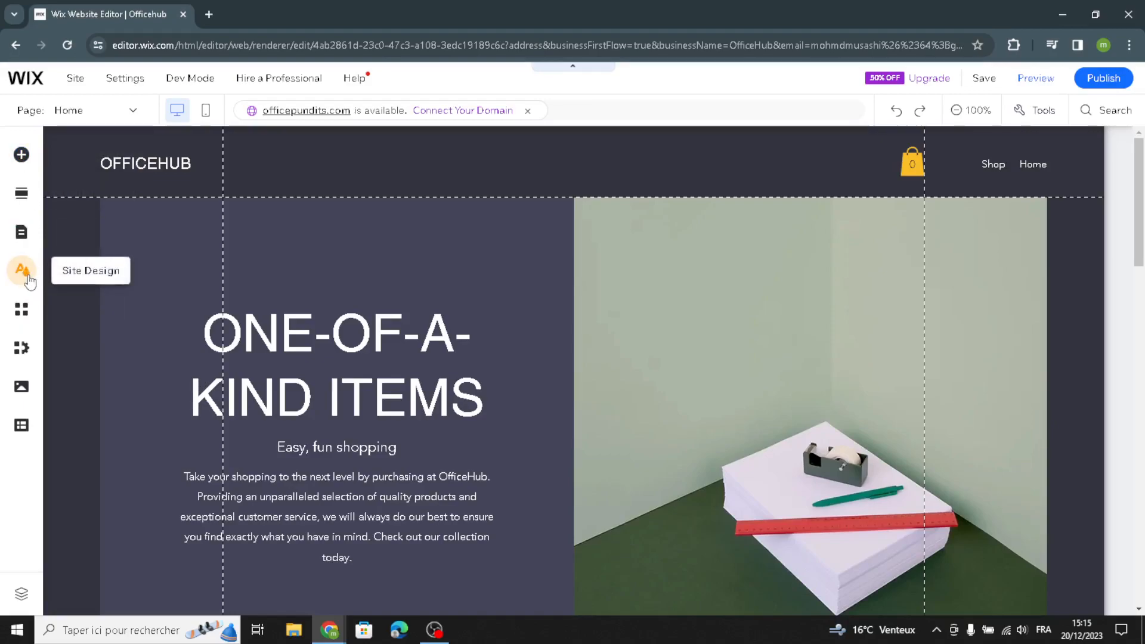
pyautogui.click(19, 161)
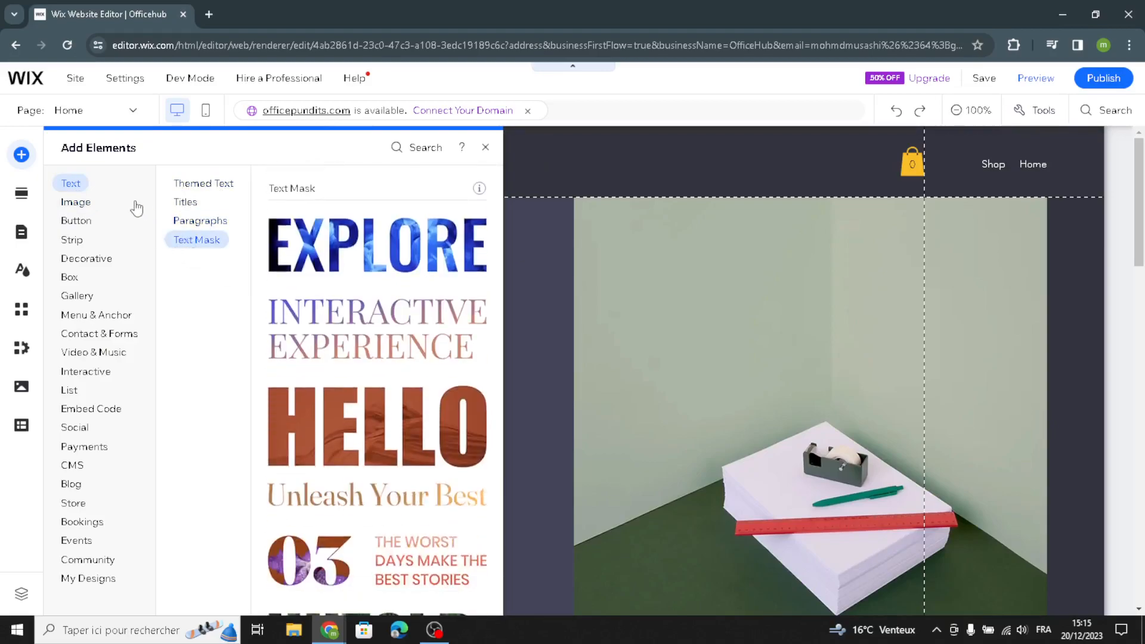
pyautogui.moveTo(78, 203)
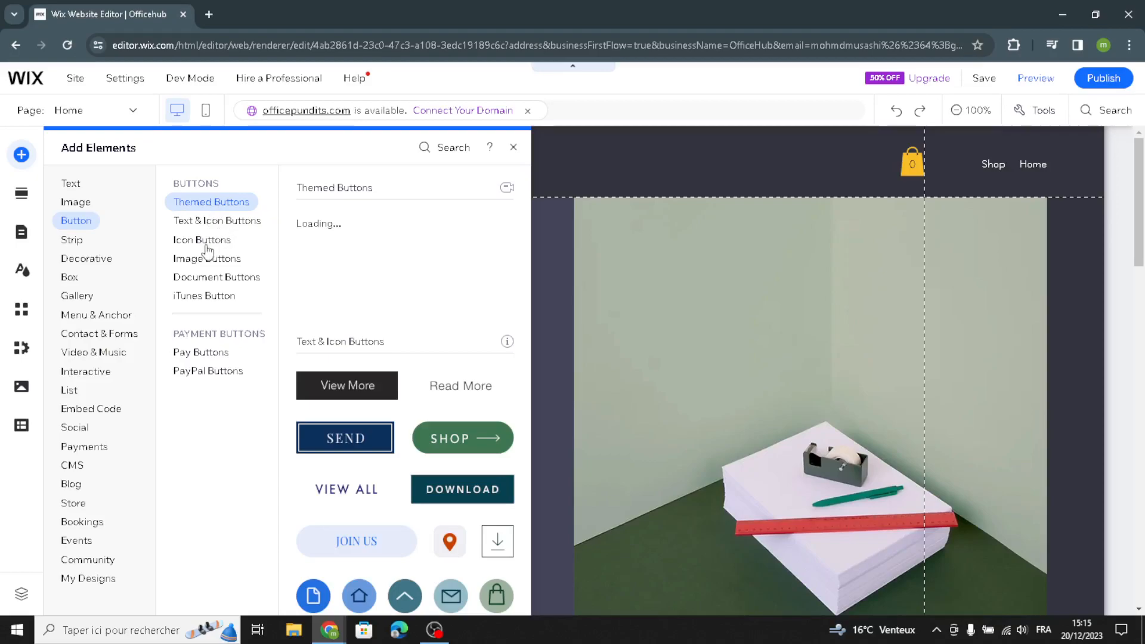
pyautogui.click(84, 260)
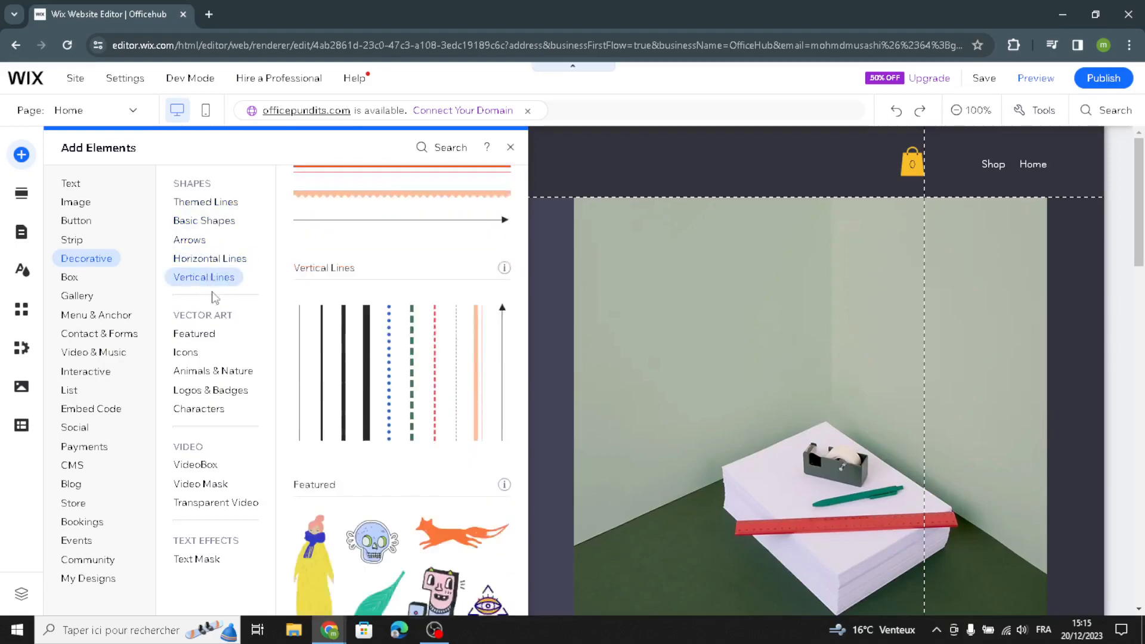
pyautogui.click(22, 193)
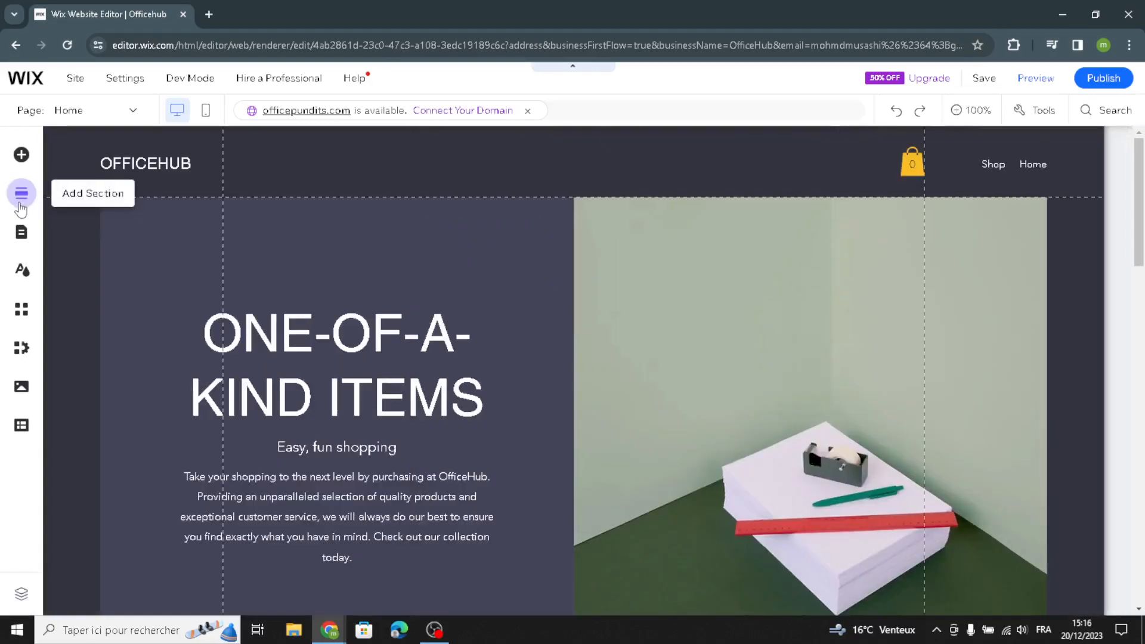
# Step: Change the Heading 4 font in the site's text theme to Helvetica Bold and apply it
pyautogui.click(22, 272)
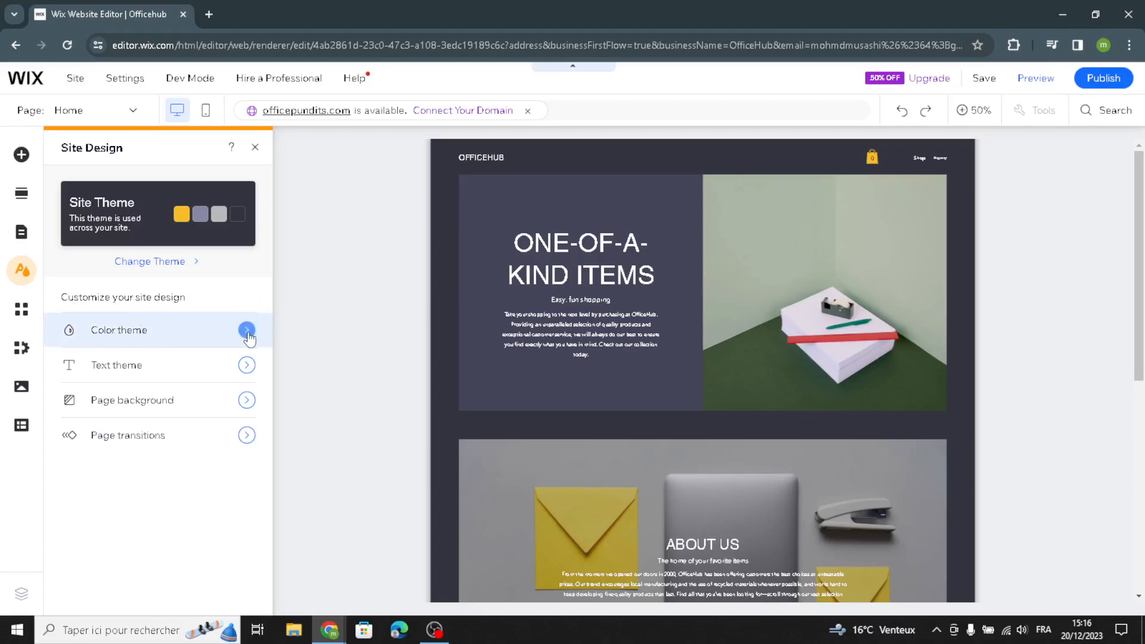
pyautogui.click(246, 364)
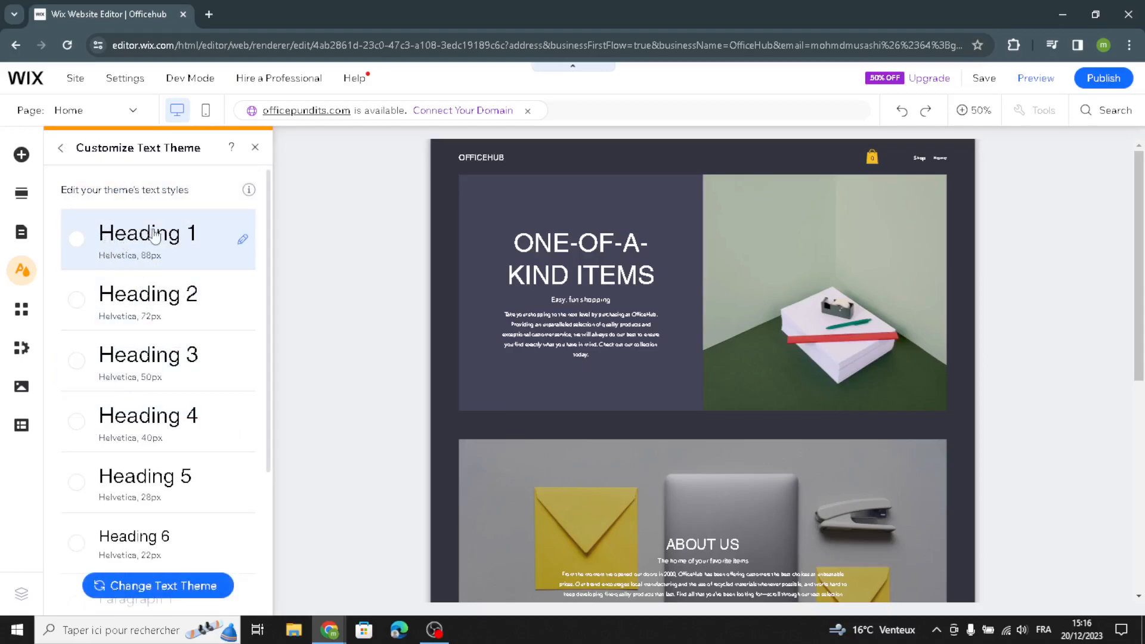
pyautogui.scroll(-3, 146, 323)
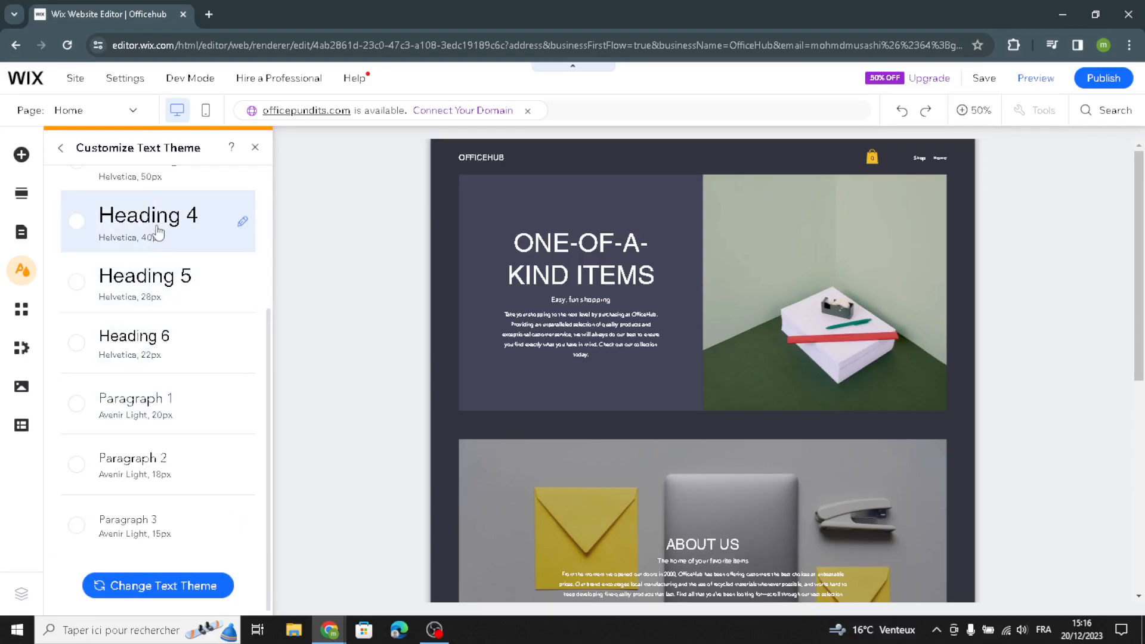
pyautogui.click(159, 232)
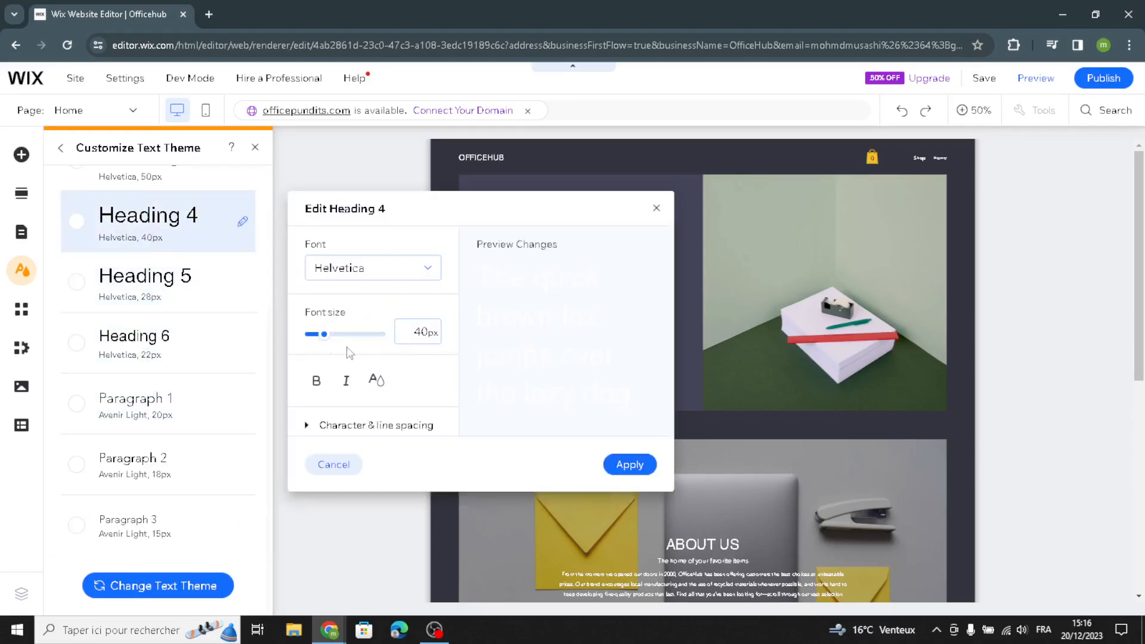
pyautogui.click(411, 287)
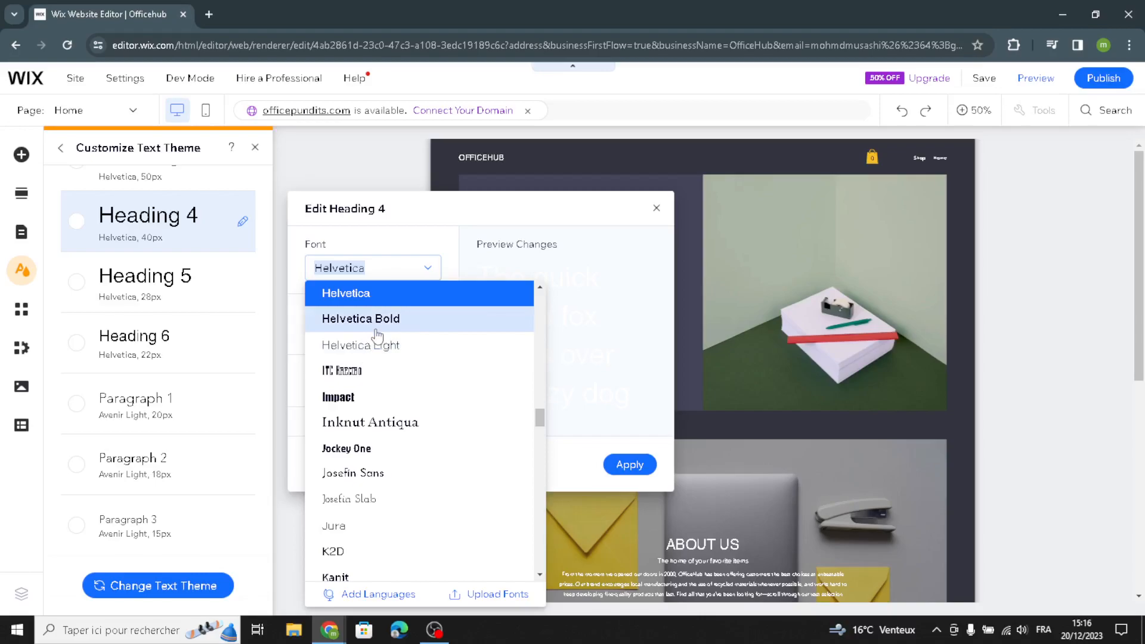
pyautogui.click(378, 330)
pyautogui.click(634, 465)
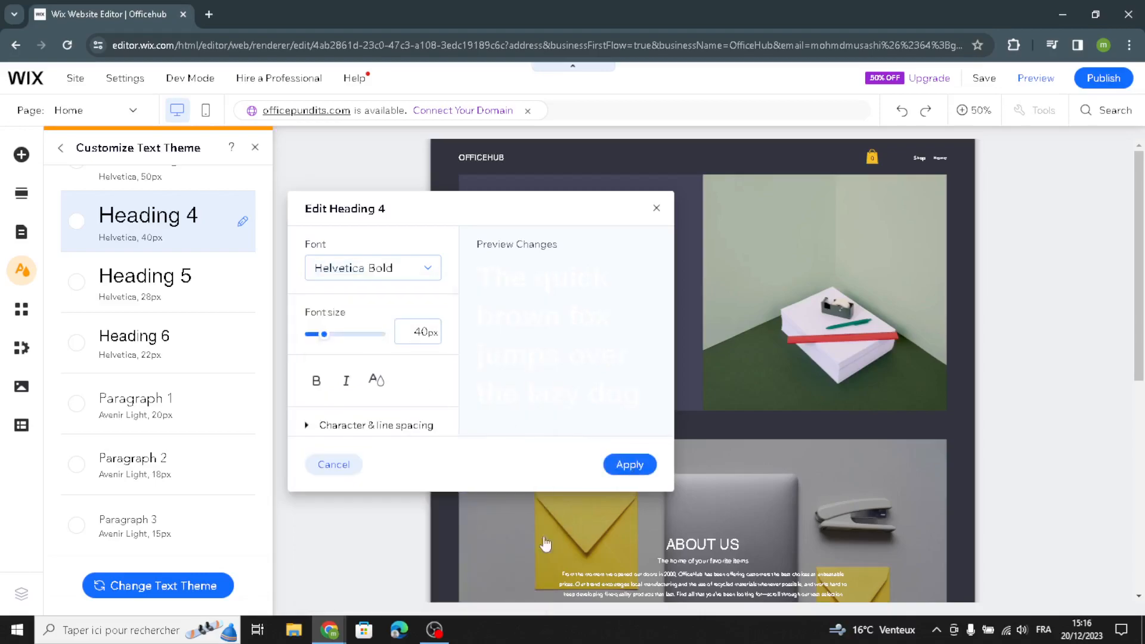
pyautogui.click(254, 148)
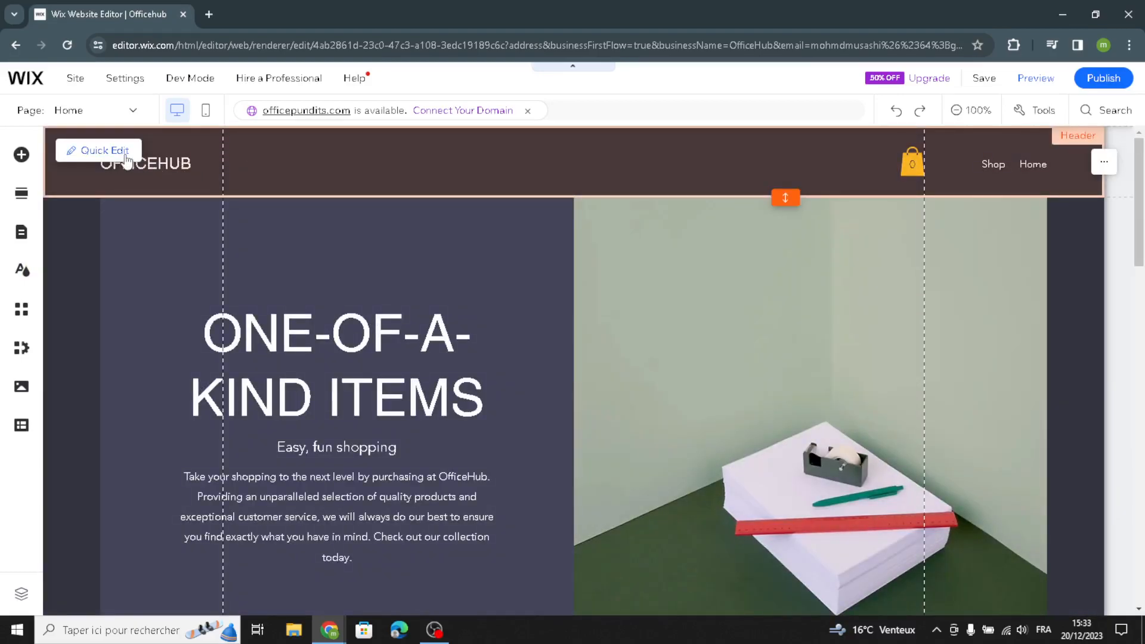
pyautogui.click(128, 156)
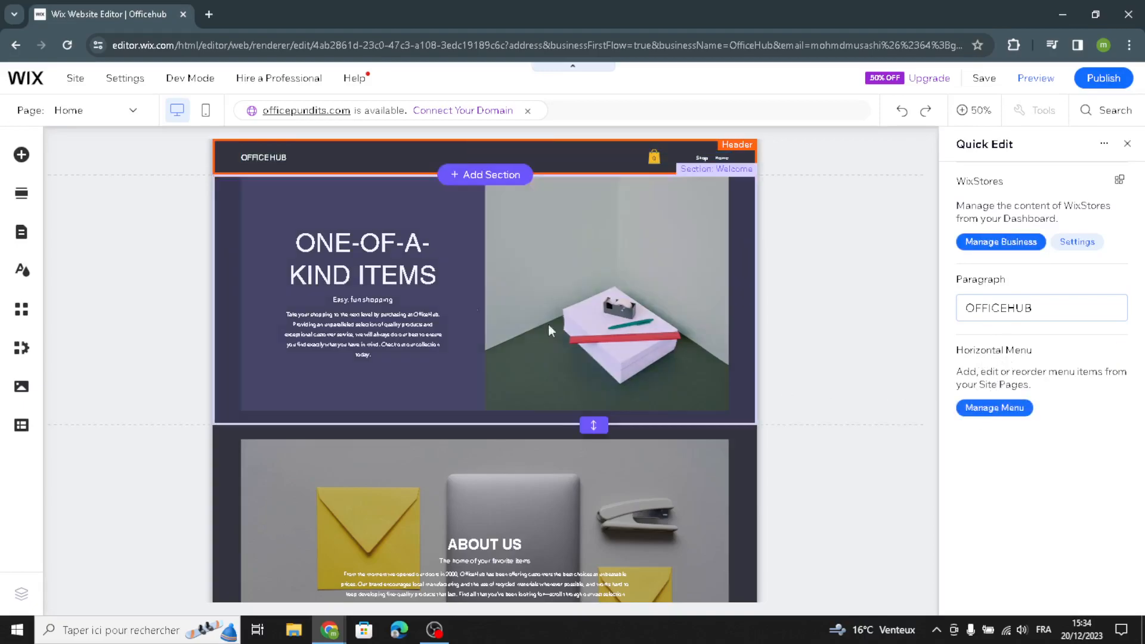
pyautogui.click(582, 282)
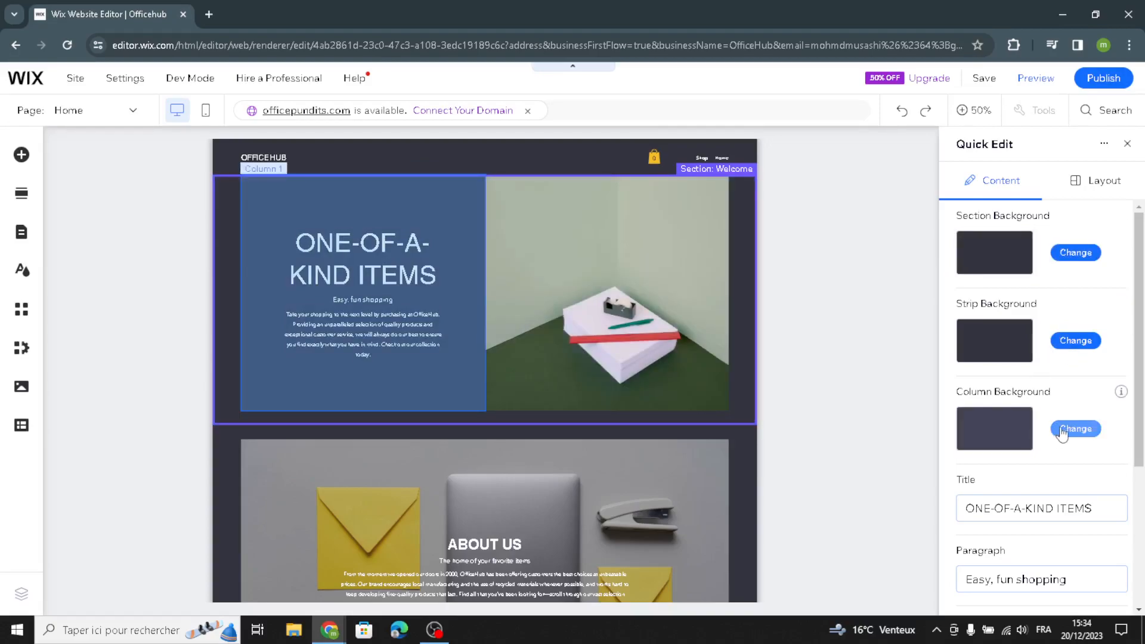
pyautogui.scroll(-1, 1023, 462)
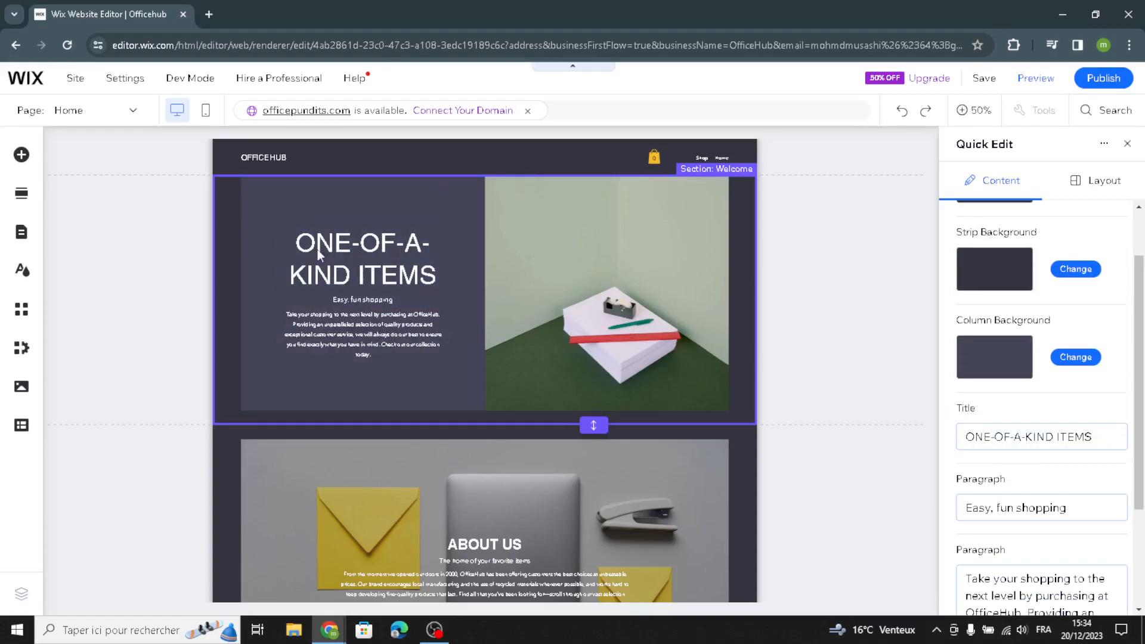
pyautogui.click(1128, 144)
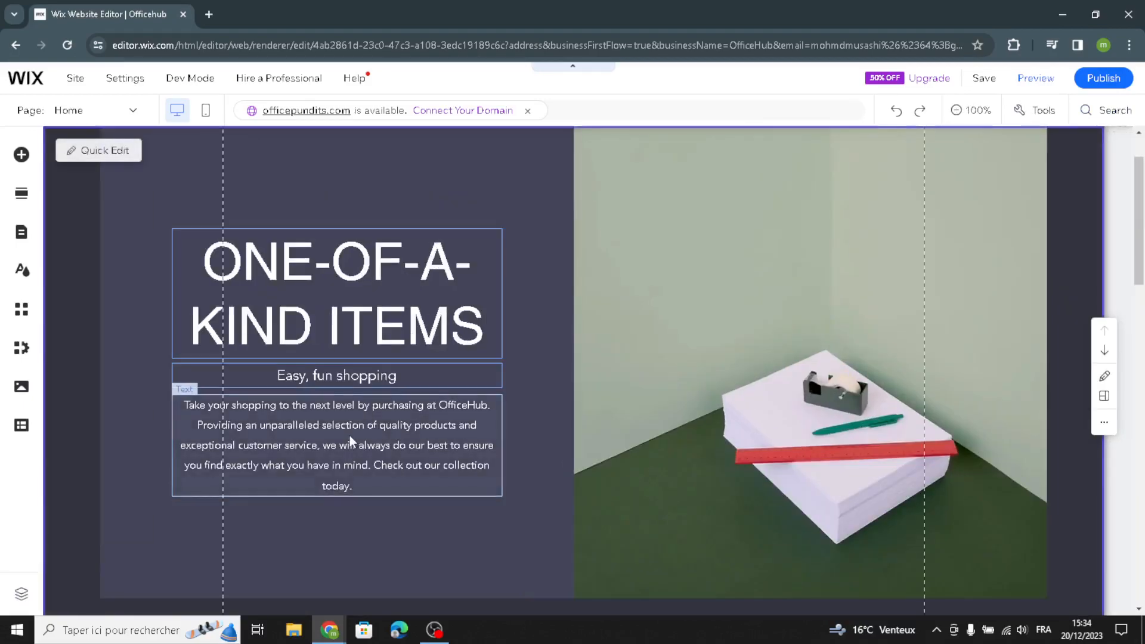
# Step: Replace the hero paragraph below "Easy, fun shopping" with AI-generated text from the suggested Welcome section prompt
pyautogui.click(322, 441)
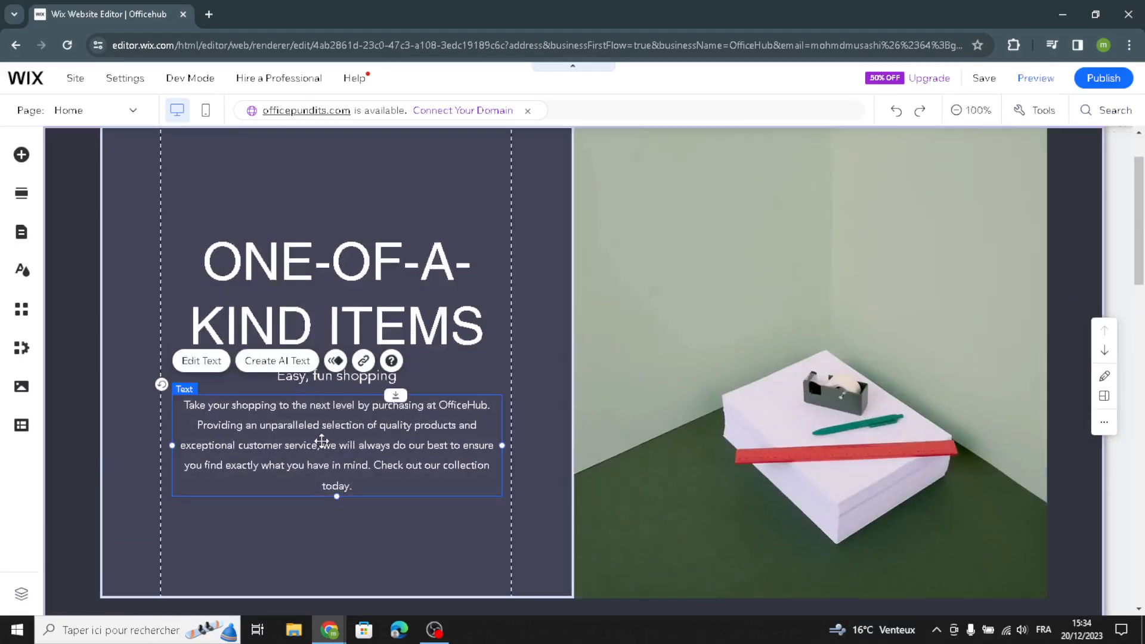
pyautogui.click(272, 362)
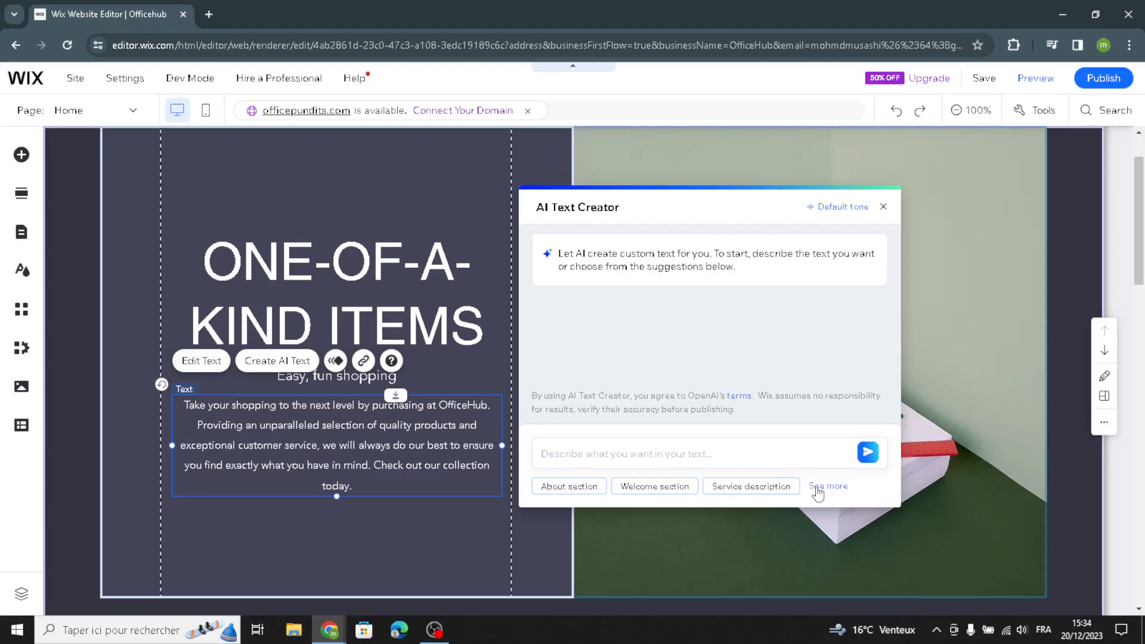
pyautogui.click(671, 490)
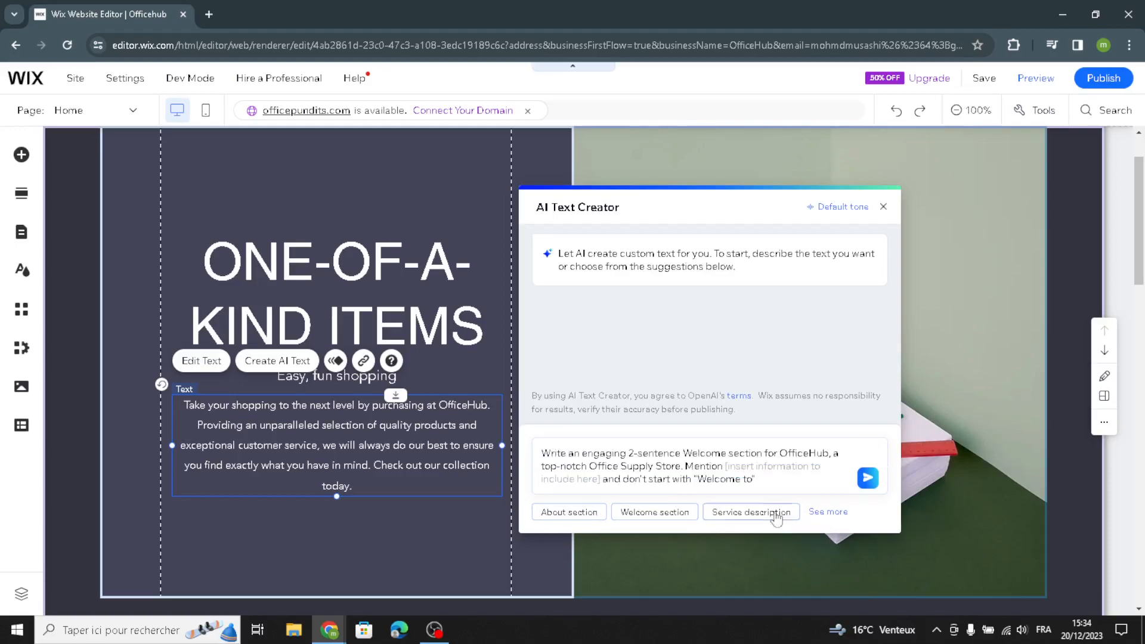
pyautogui.click(869, 482)
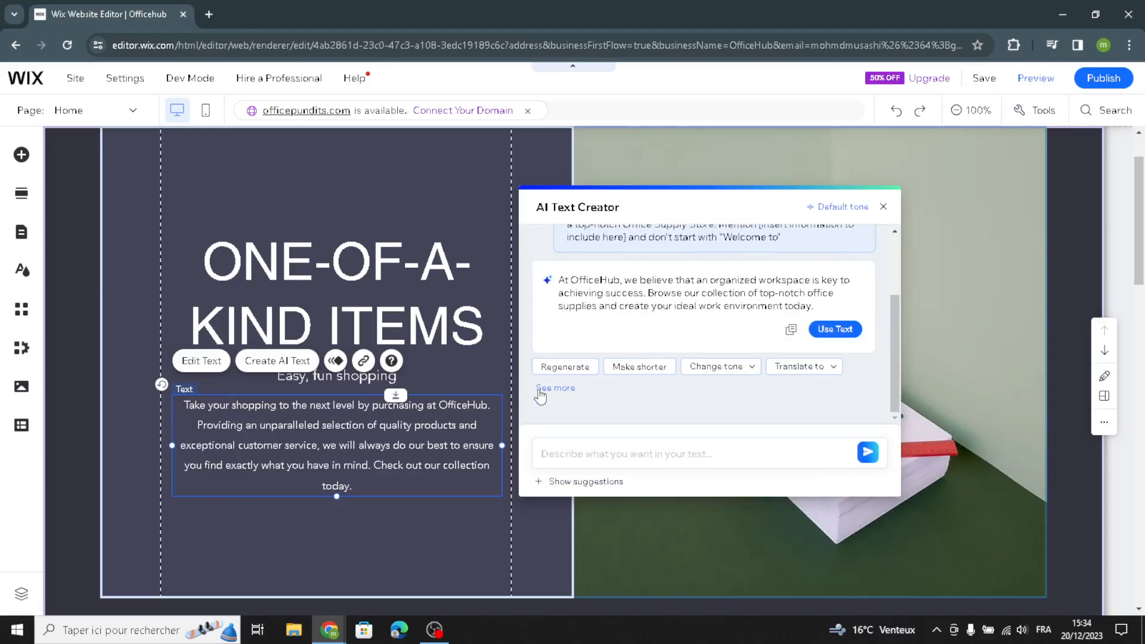
pyautogui.click(835, 329)
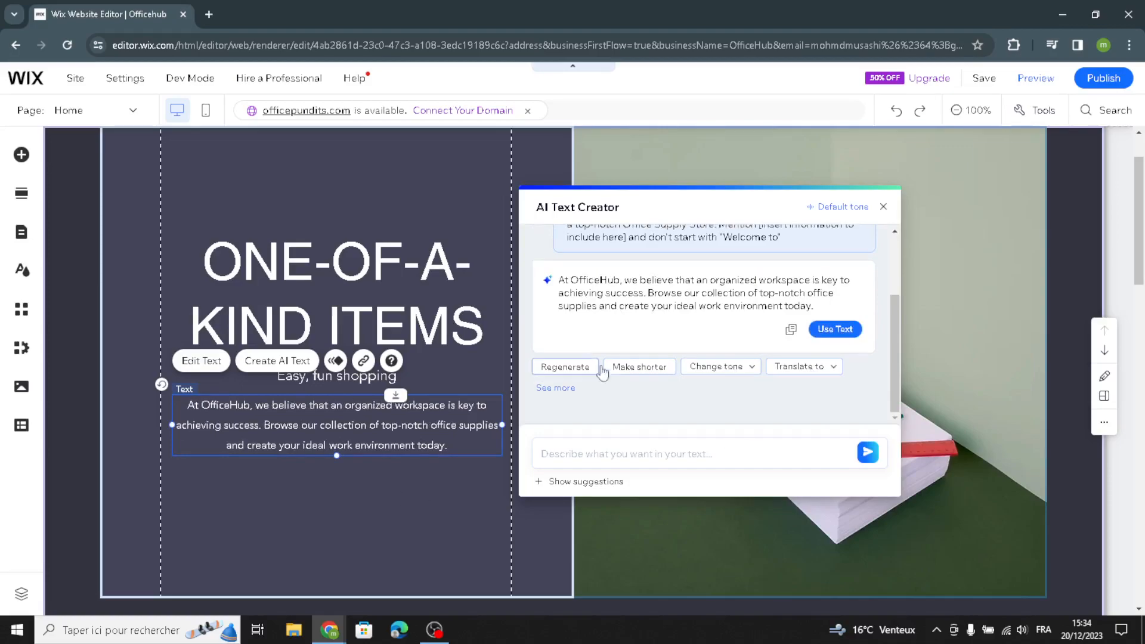
pyautogui.click(884, 207)
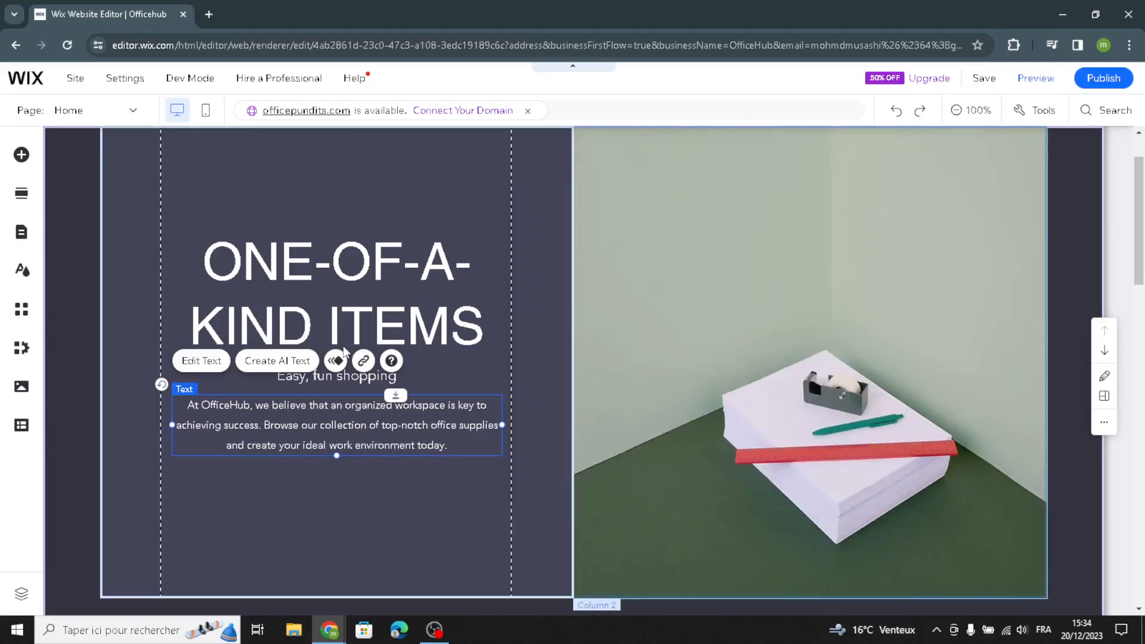
# Step: Apply the Paragraph 2 text style to the hero section's new welcome paragraph
pyautogui.click(195, 366)
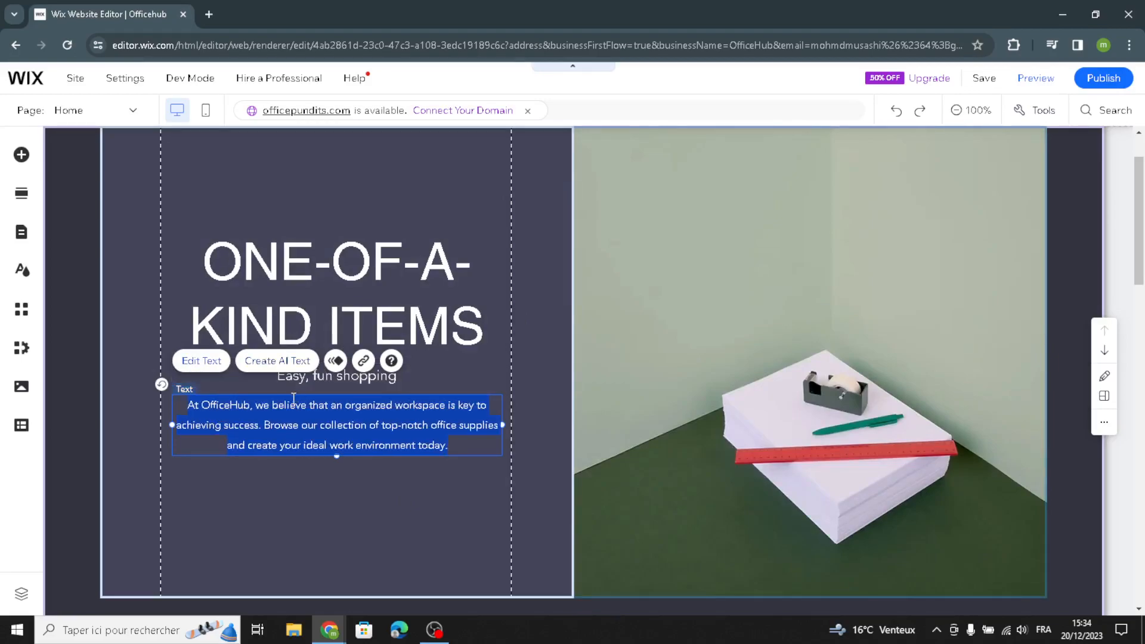
pyautogui.click(585, 302)
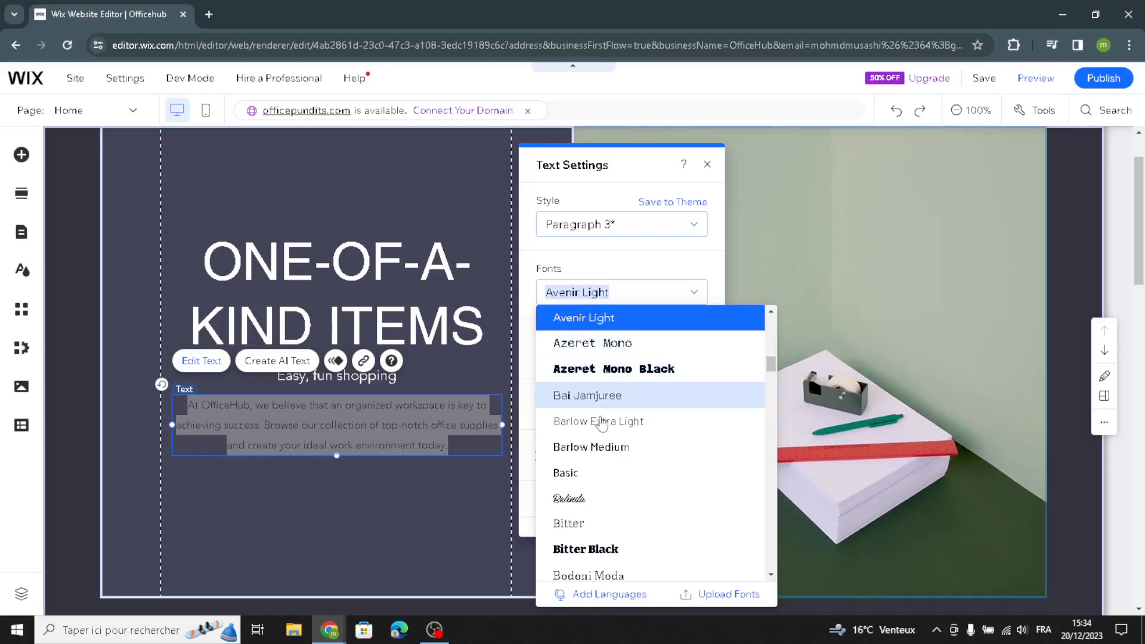
pyautogui.click(587, 472)
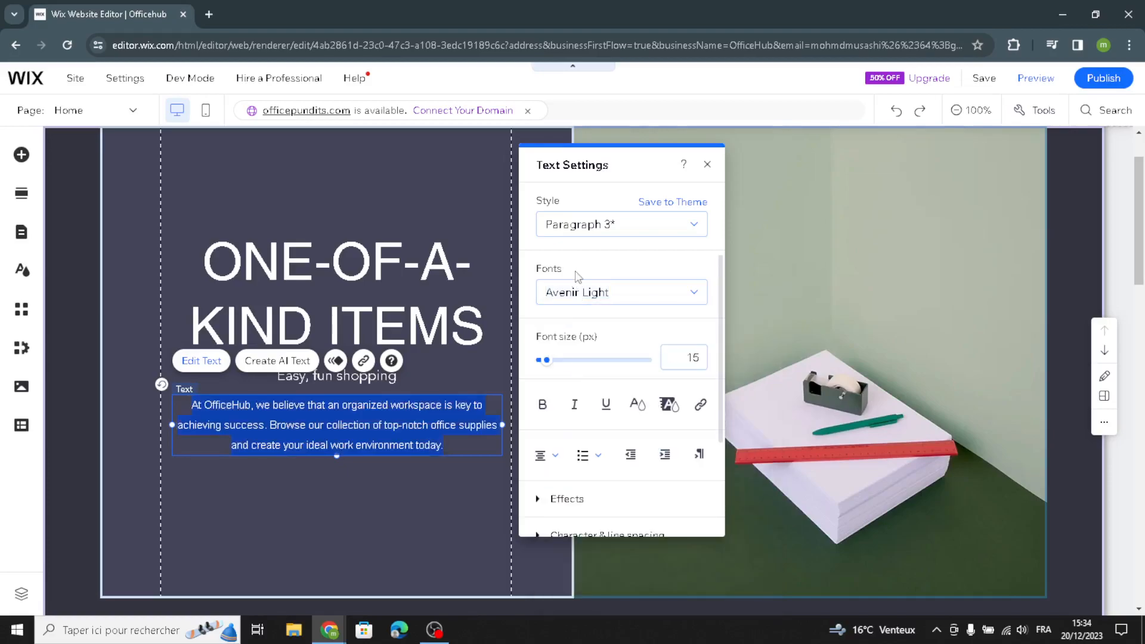
pyautogui.click(599, 235)
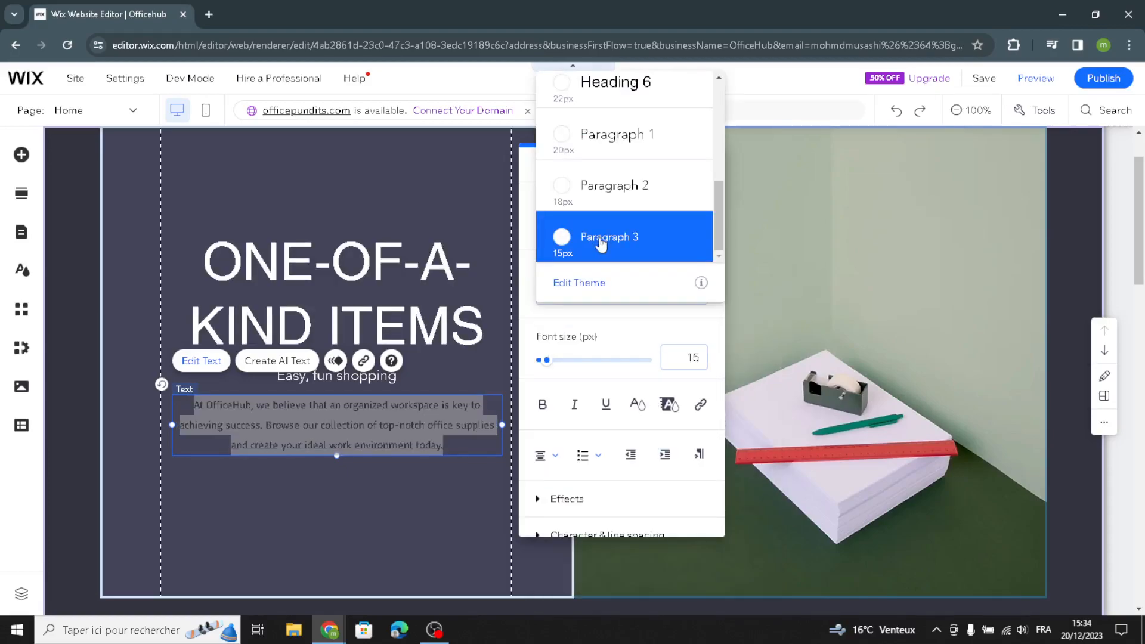
pyautogui.click(602, 199)
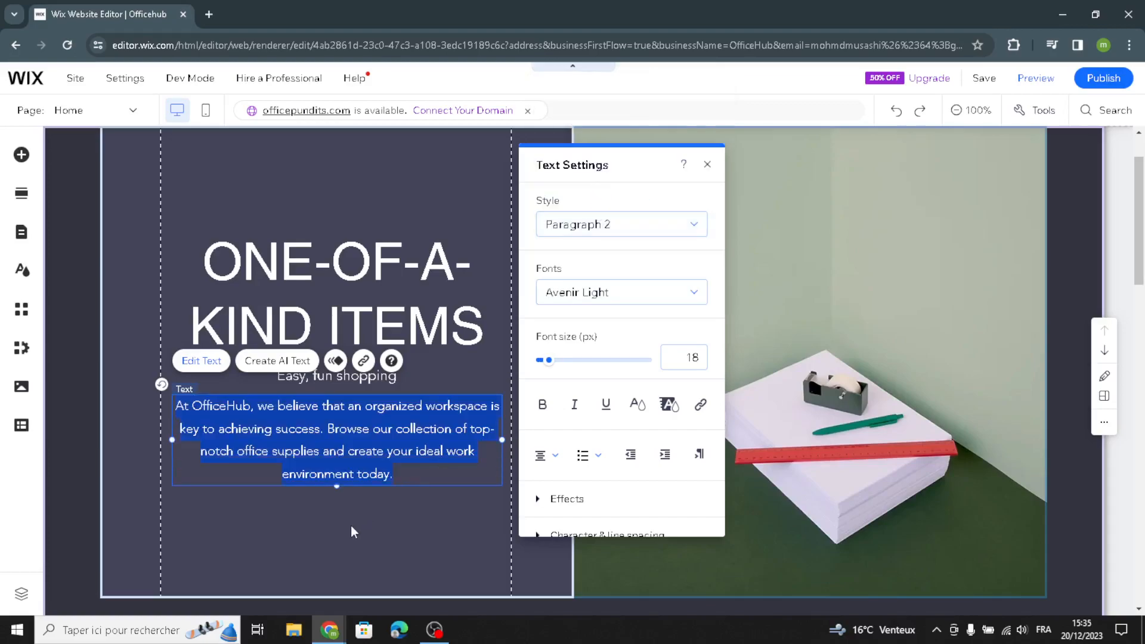
pyautogui.click(370, 530)
# Step: Replace the About Us paragraph with AI-generated text from the suggested About section prompt
pyautogui.scroll(-6, 284, 538)
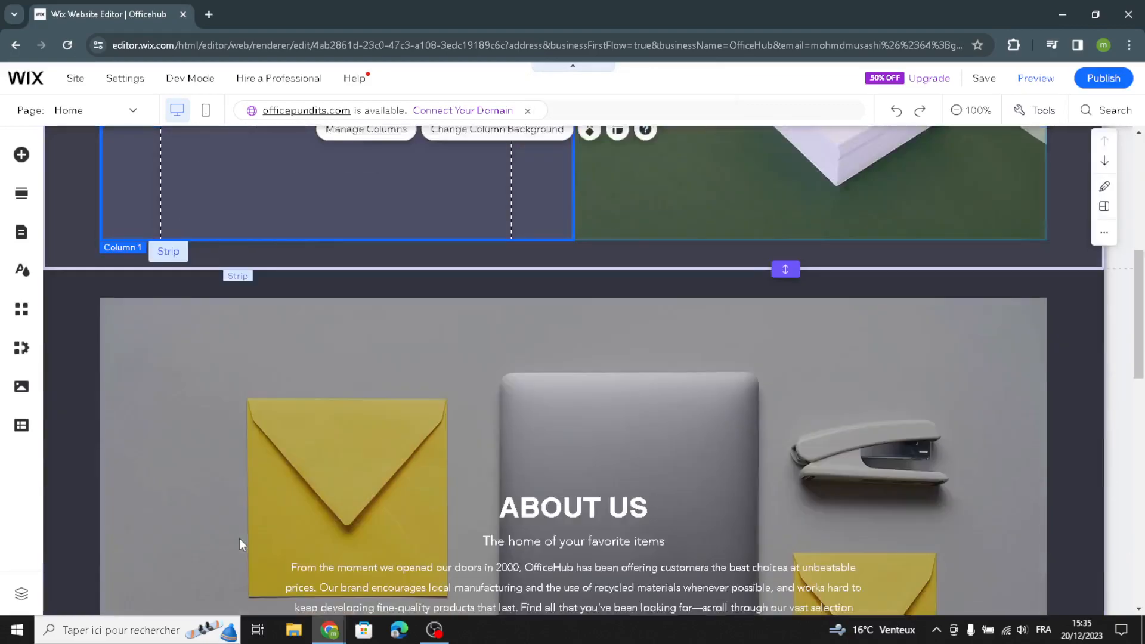
pyautogui.scroll(-6, 239, 538)
pyautogui.scroll(4, 260, 519)
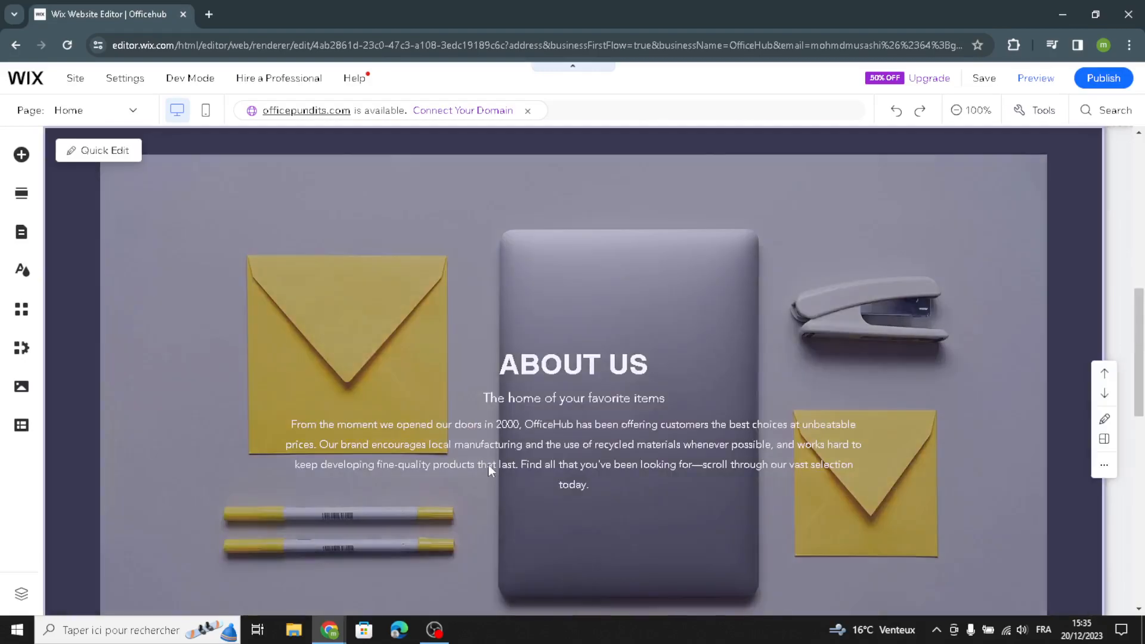
pyautogui.click(198, 288)
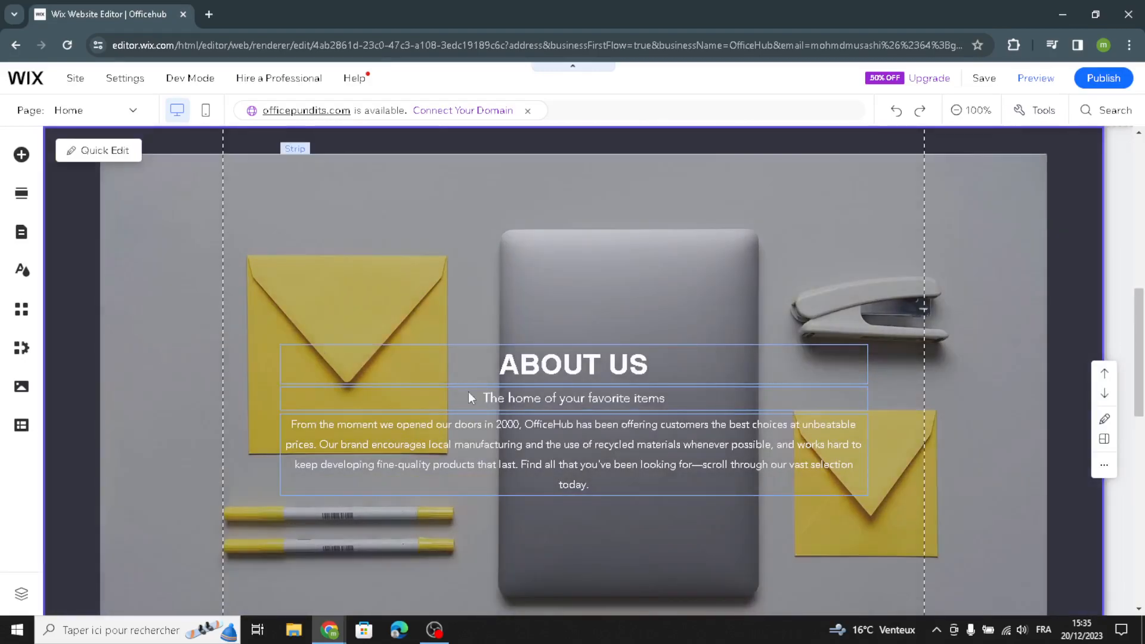
pyautogui.click(438, 445)
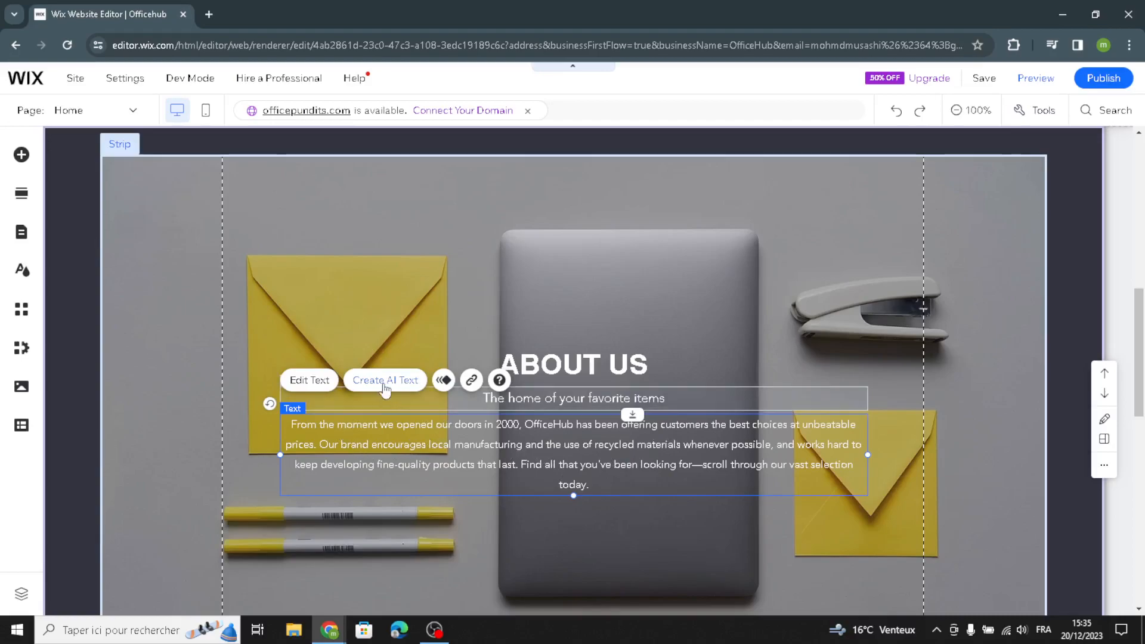
pyautogui.scroll(-5, 200, 477)
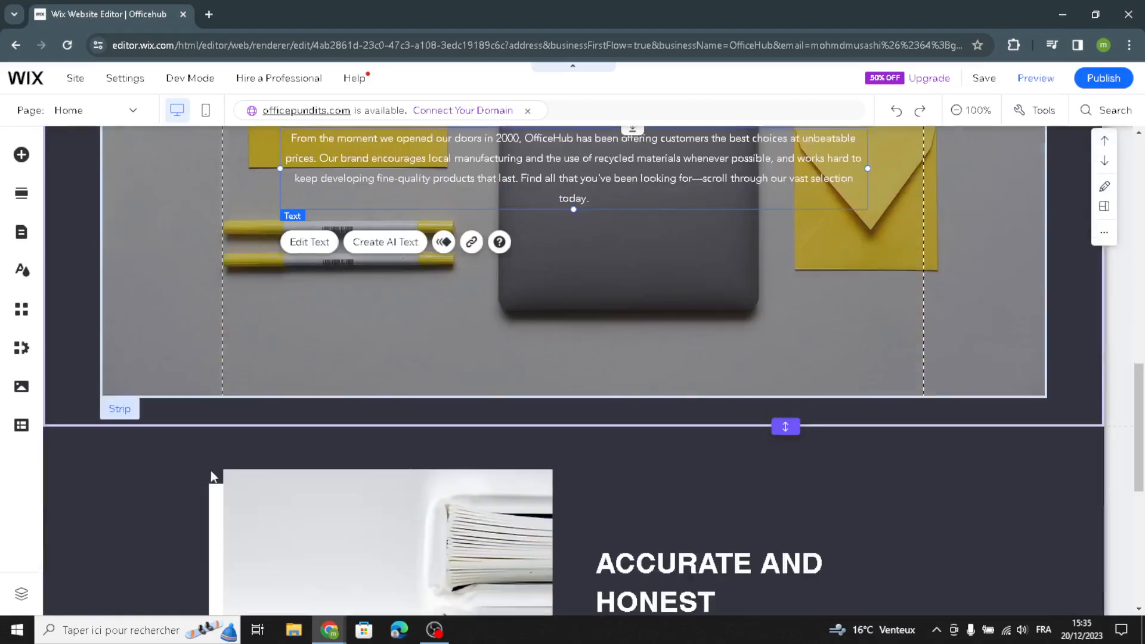
pyautogui.scroll(5, 210, 472)
pyautogui.click(395, 382)
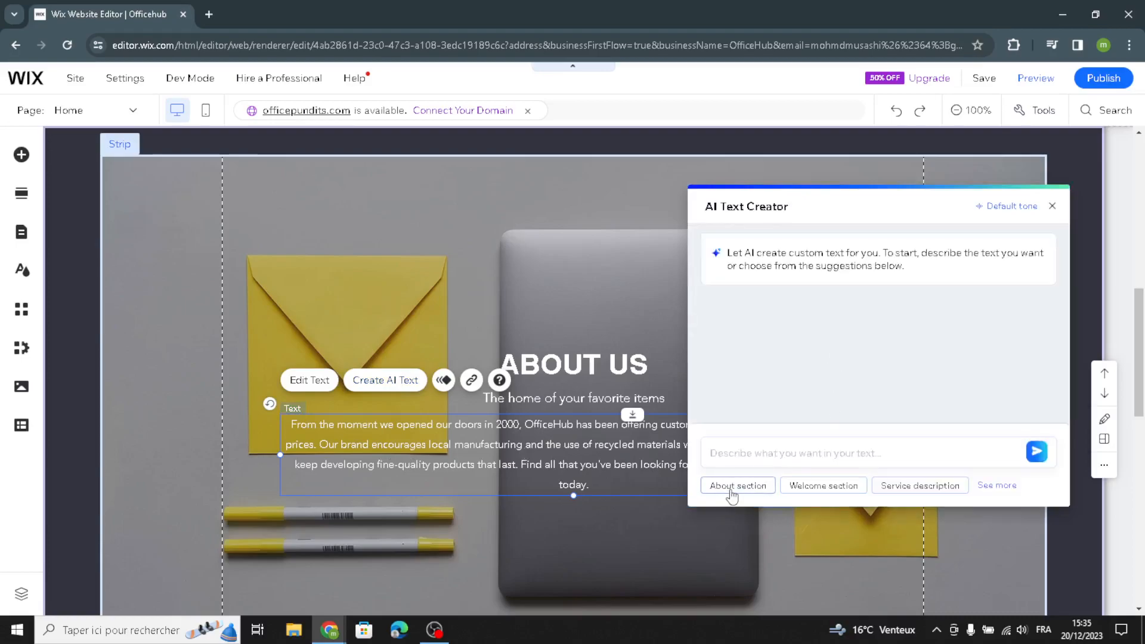
pyautogui.click(731, 488)
pyautogui.click(1038, 458)
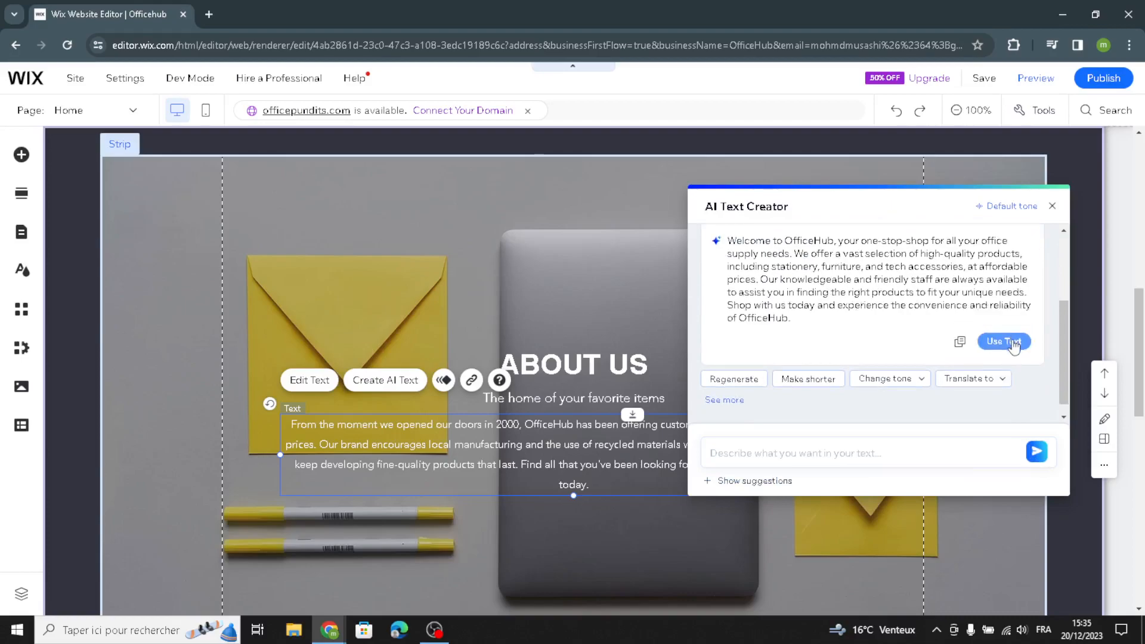
pyautogui.click(1014, 345)
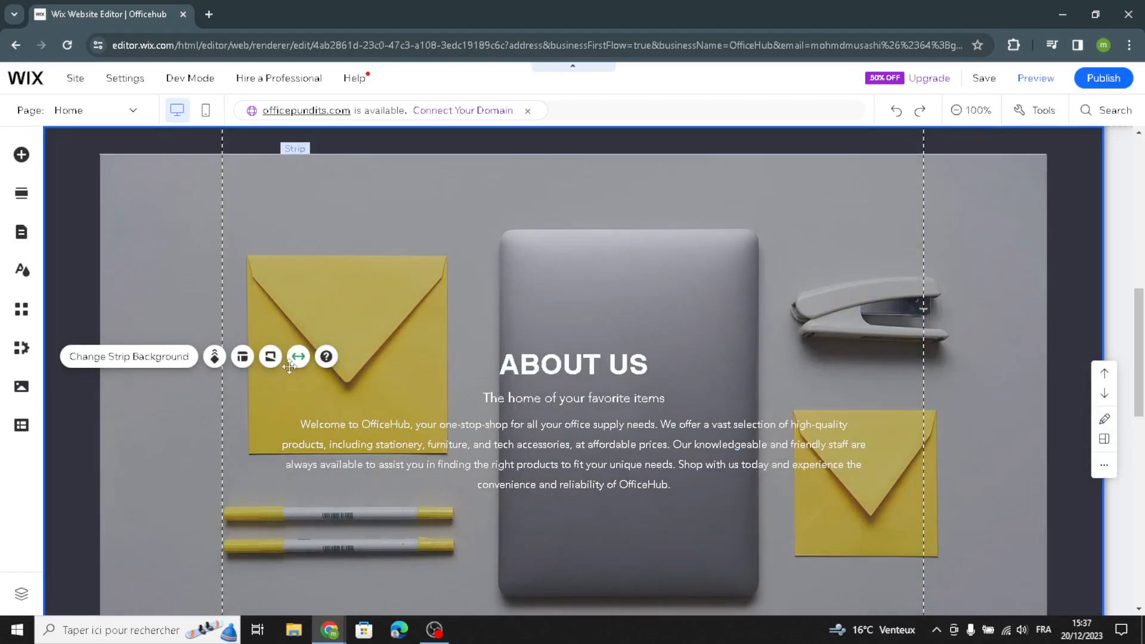
# Step: Search Wix media for "office supplies" and set the blue image with the dark pen holder as the About Us strip background
pyautogui.click(141, 365)
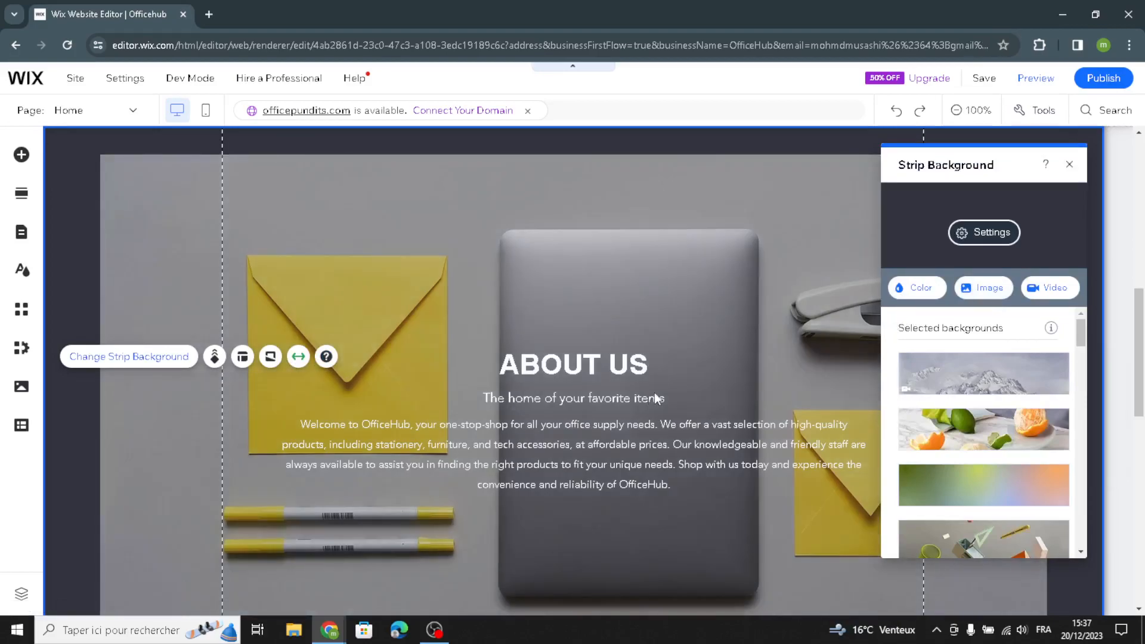
pyautogui.click(981, 289)
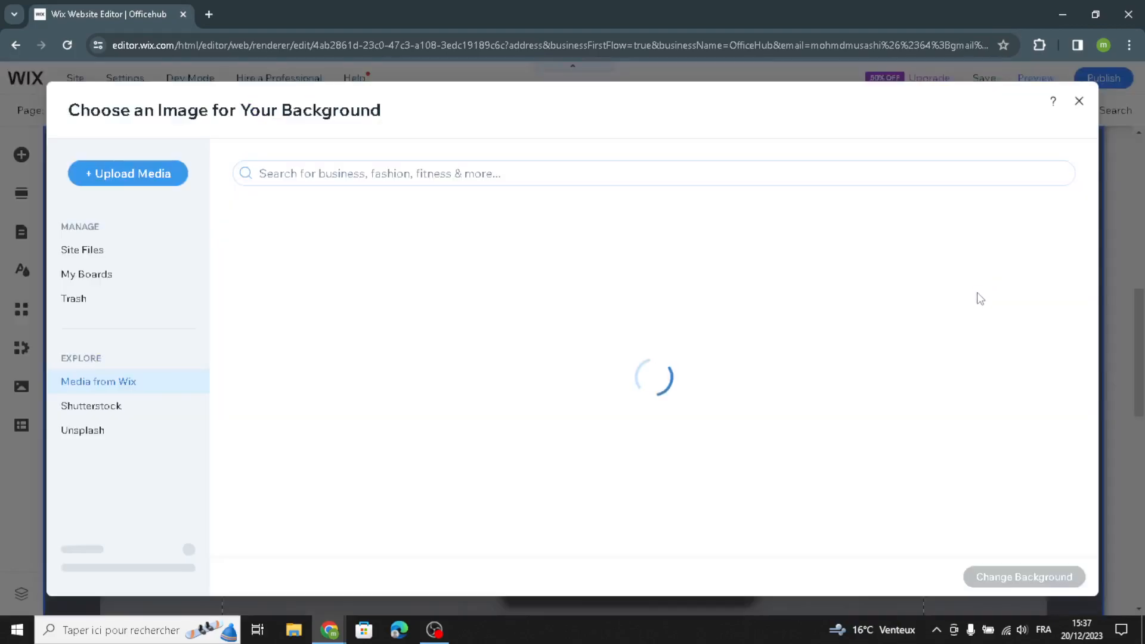
pyautogui.click(419, 176)
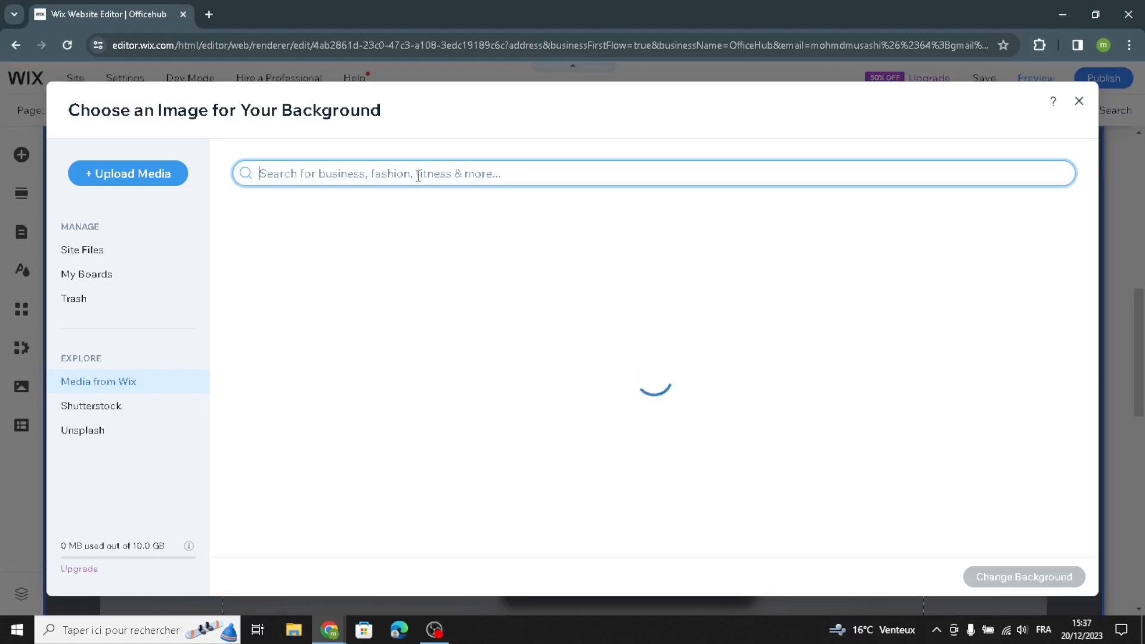
pyautogui.write('off')
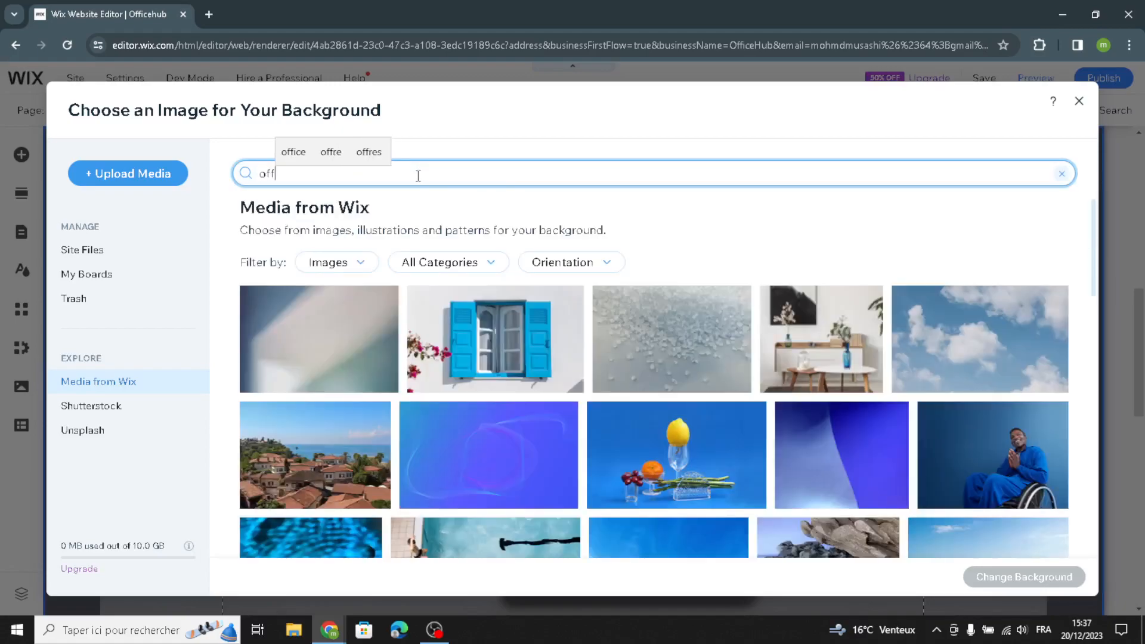
pyautogui.write('ice s')
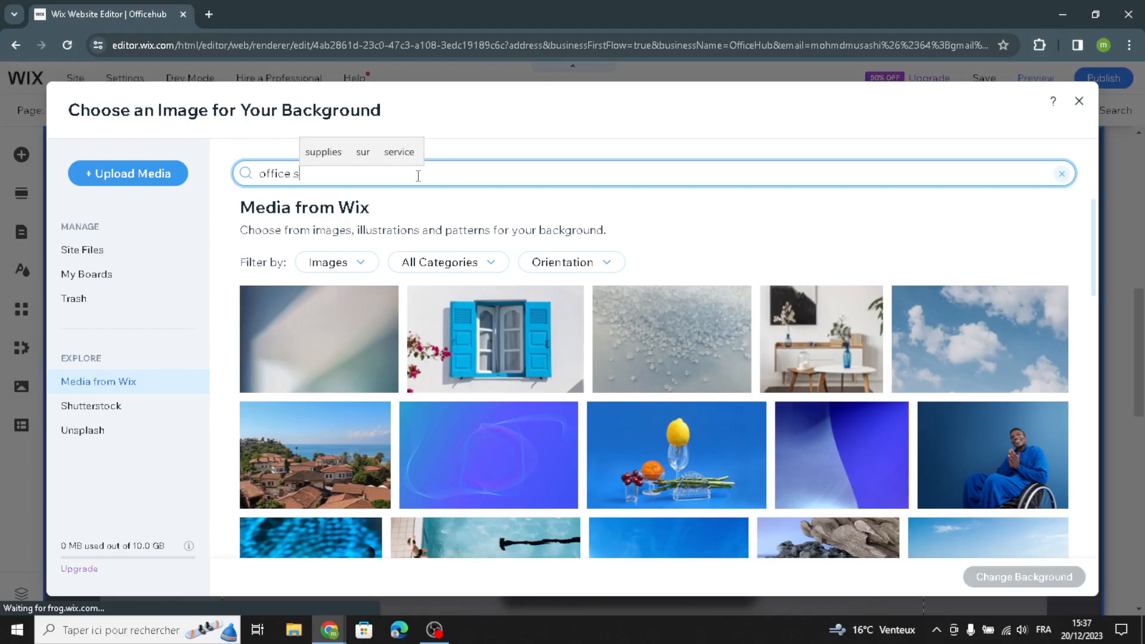
pyautogui.write('upplies')
pyautogui.press('Return')
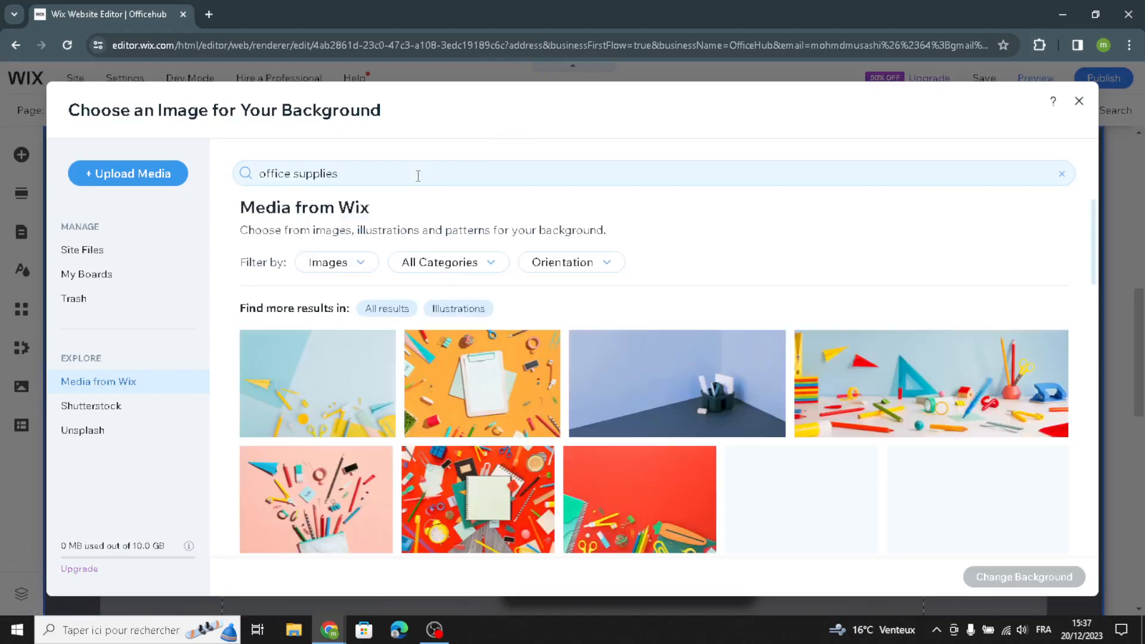
pyautogui.scroll(-2, 415, 437)
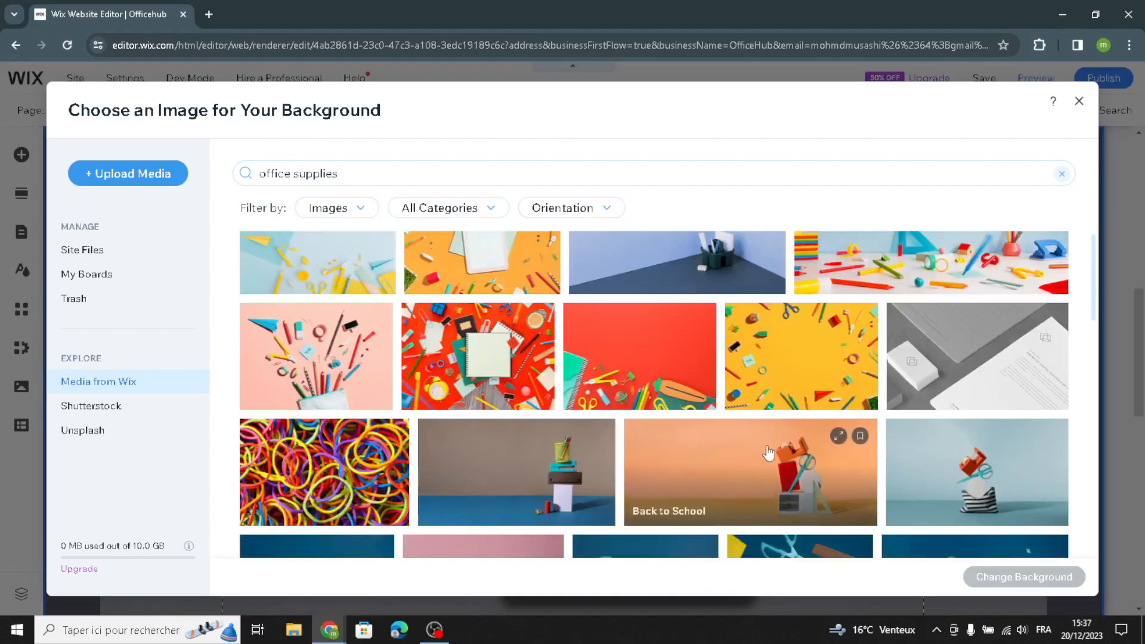
pyautogui.click(711, 275)
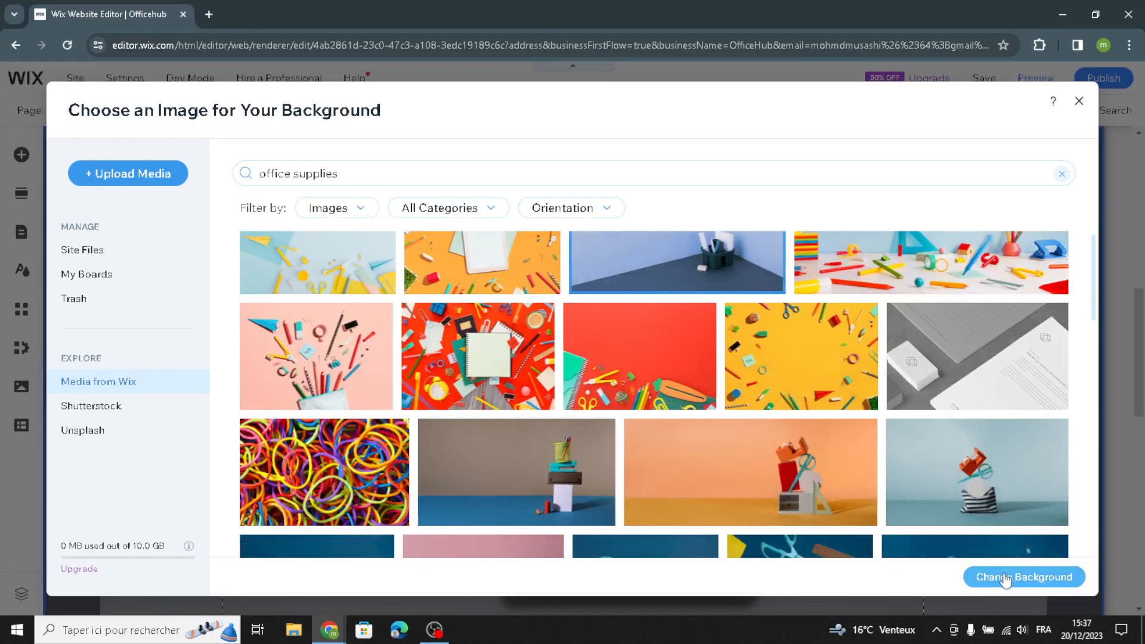
pyautogui.click(1024, 577)
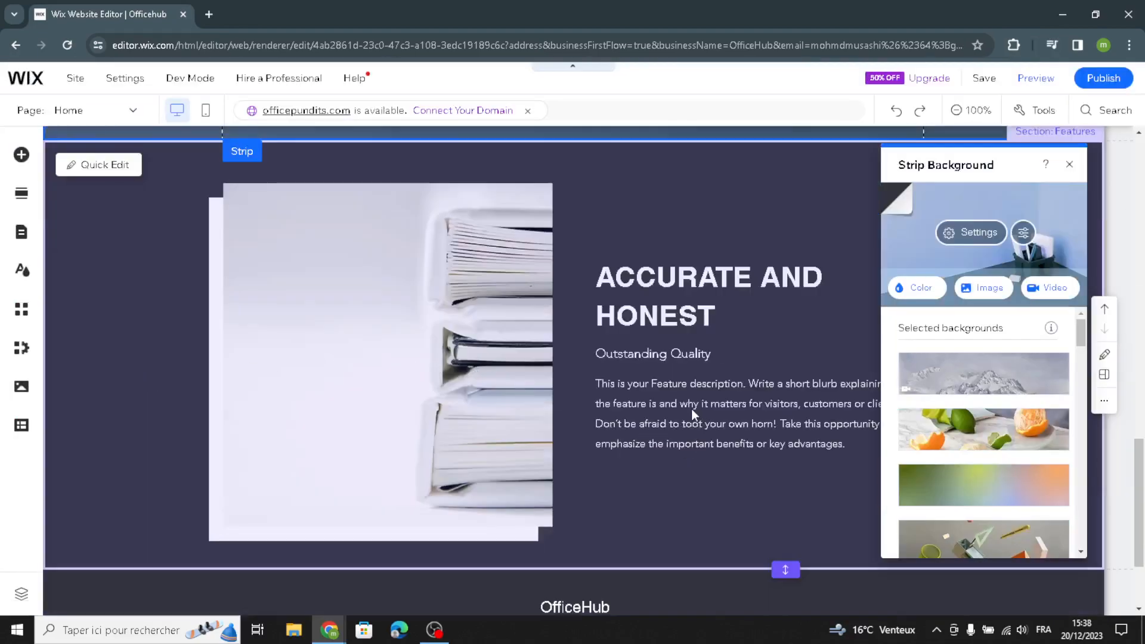
# Step: Look over the Features section and the footer, and open the footer's content for quick editing
pyautogui.click(679, 423)
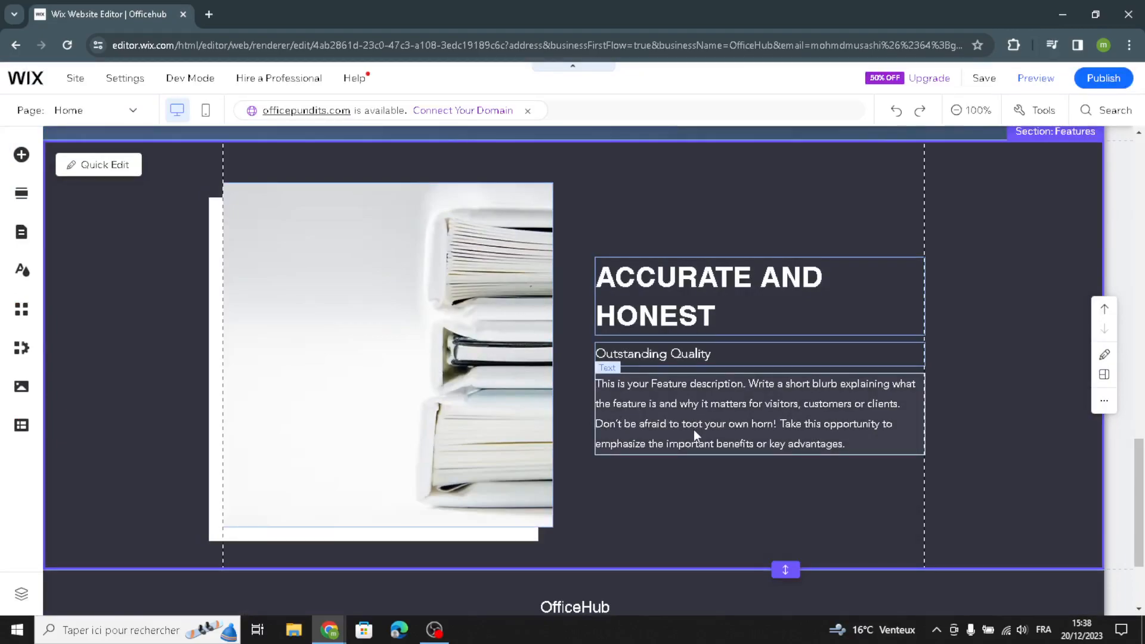
pyautogui.scroll(-1, 716, 483)
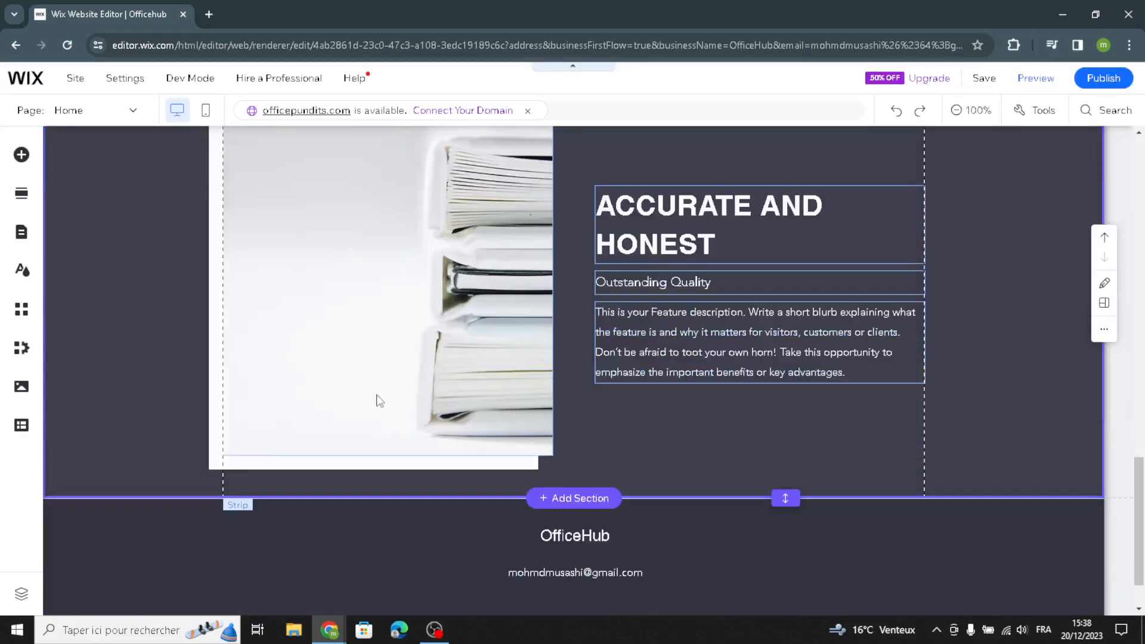
pyautogui.scroll(1, 476, 370)
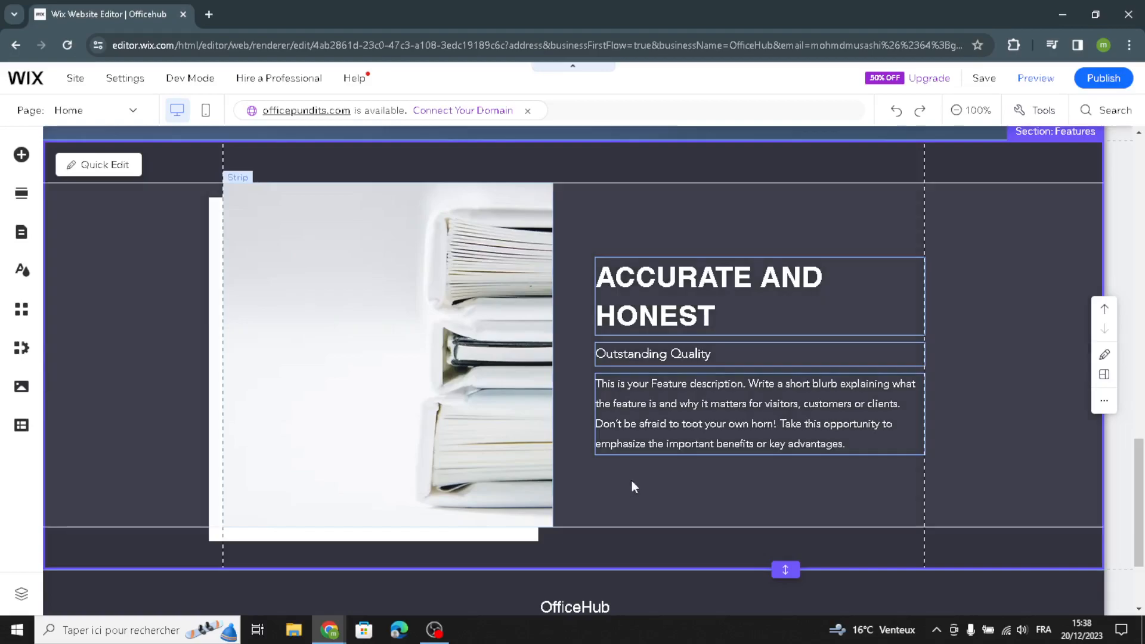
pyautogui.scroll(-2, 632, 438)
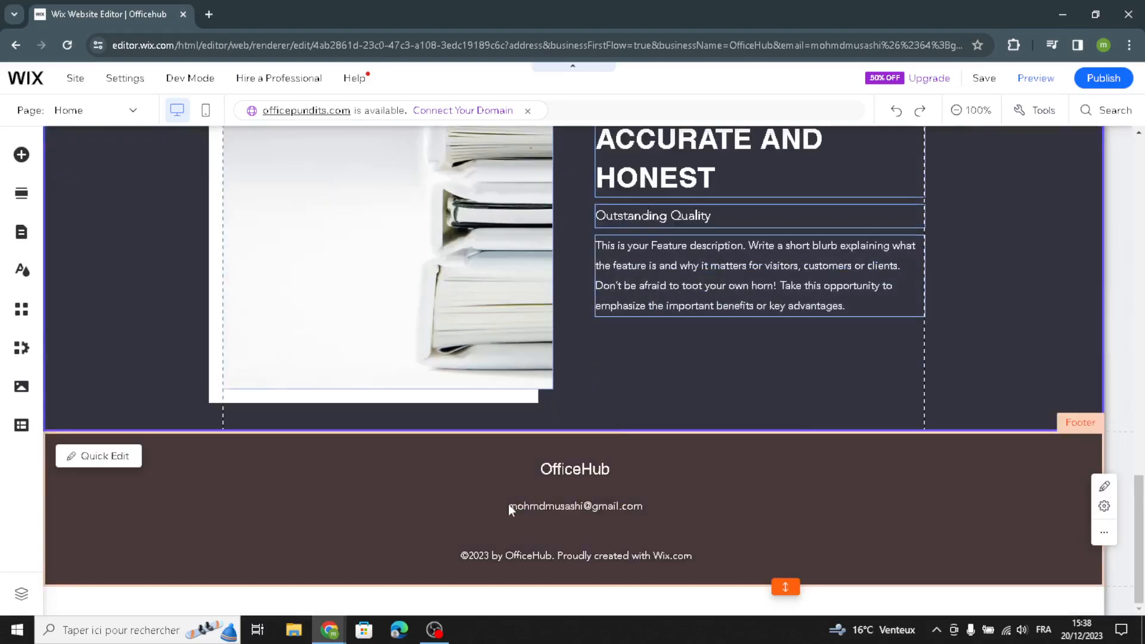
pyautogui.click(98, 461)
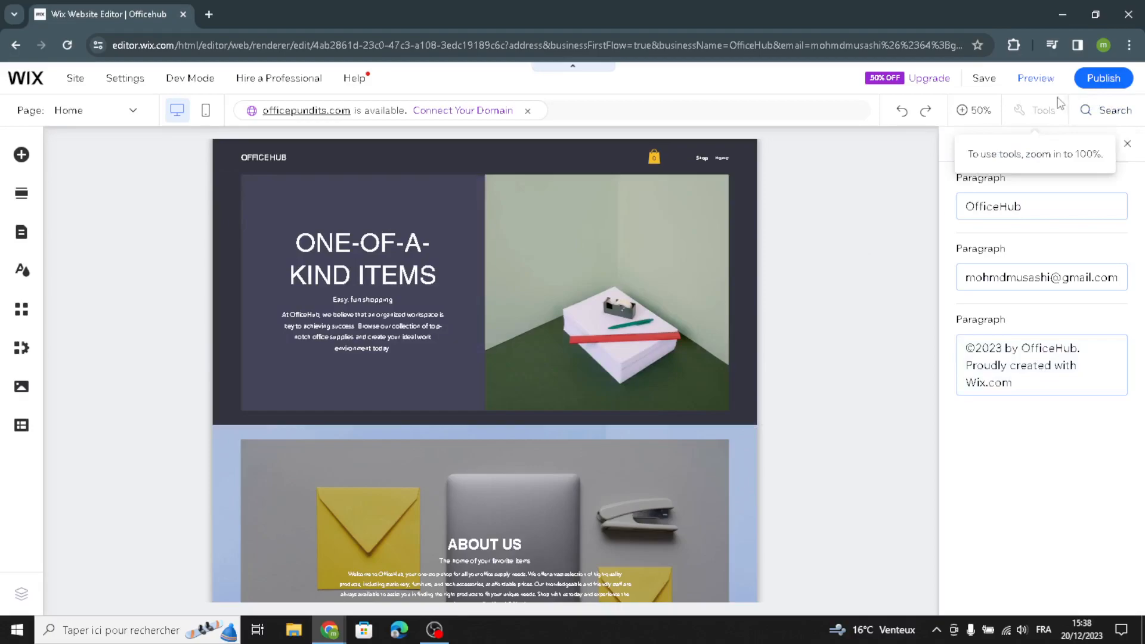
# Step: Preview the site and look through the home page from the header to the About Us section
pyautogui.click(1023, 80)
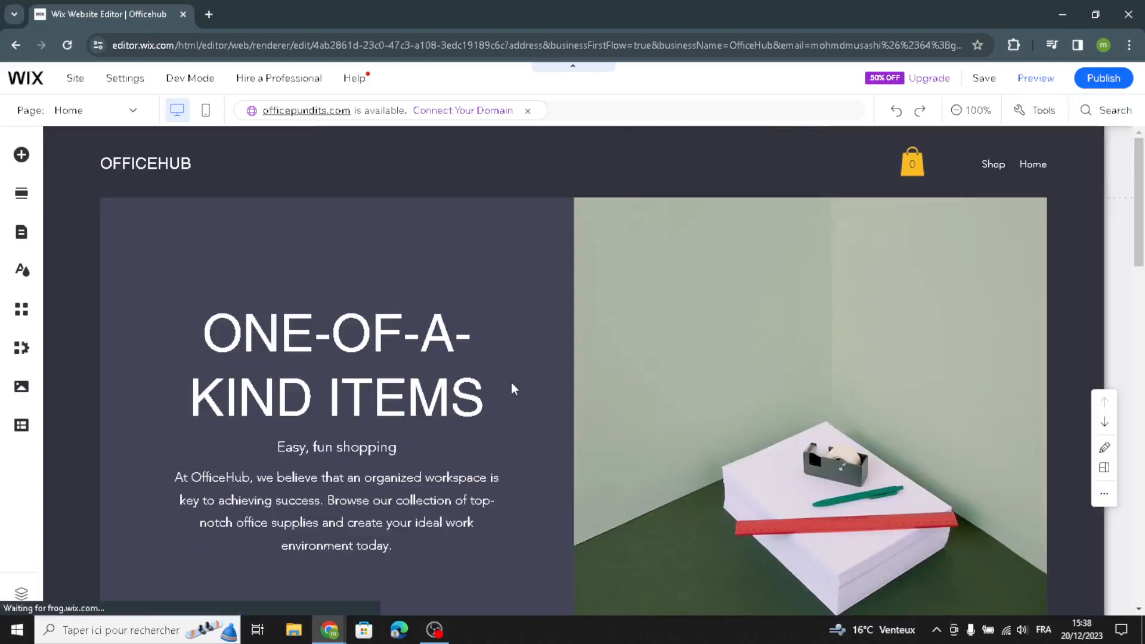
pyautogui.scroll(-10, 511, 389)
pyautogui.scroll(10, 686, 421)
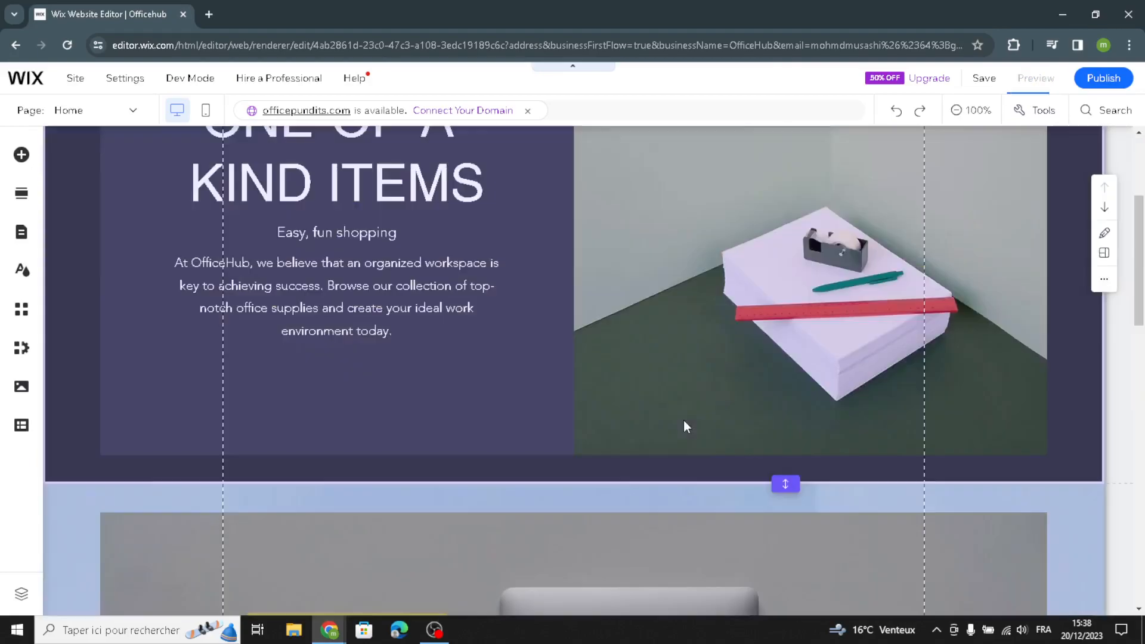
pyautogui.scroll(-12, 679, 418)
pyautogui.hotkey('ctrl', 'shift', 'p')
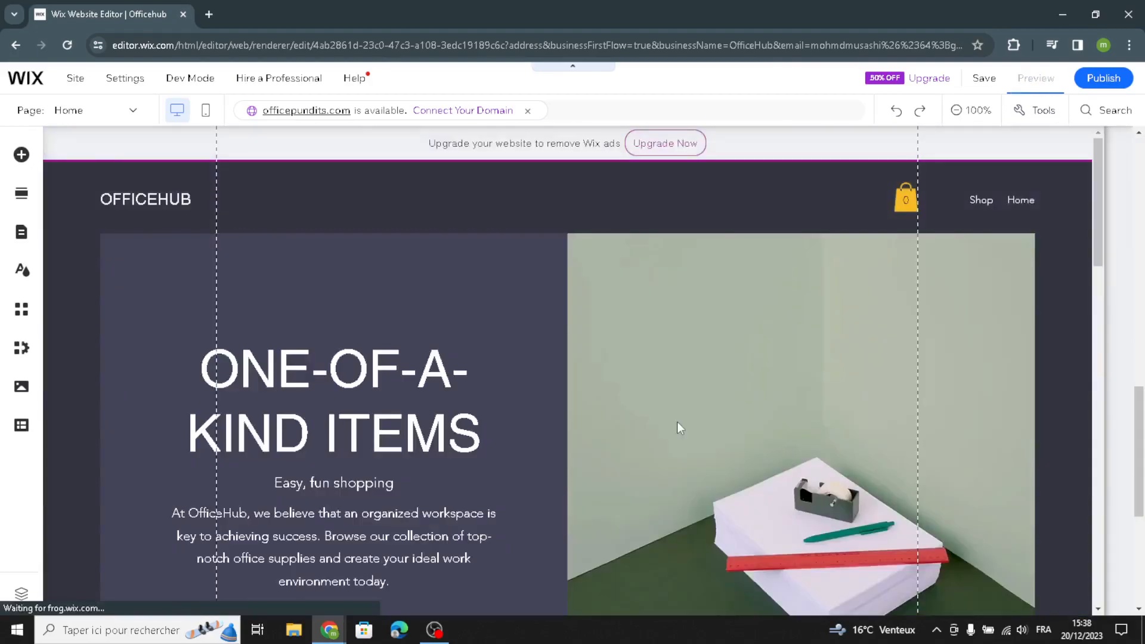
pyautogui.scroll(-6, 1072, 225)
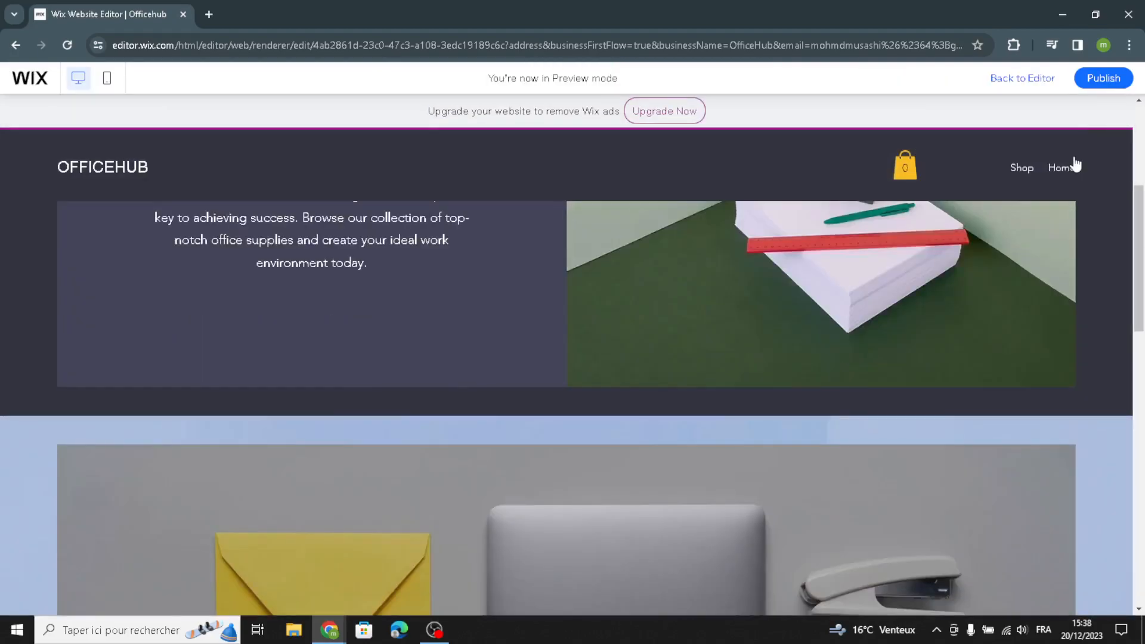
# Step: Publish the site and dismiss the follow-up offers to design a logo and edit the mobile site
pyautogui.click(1095, 84)
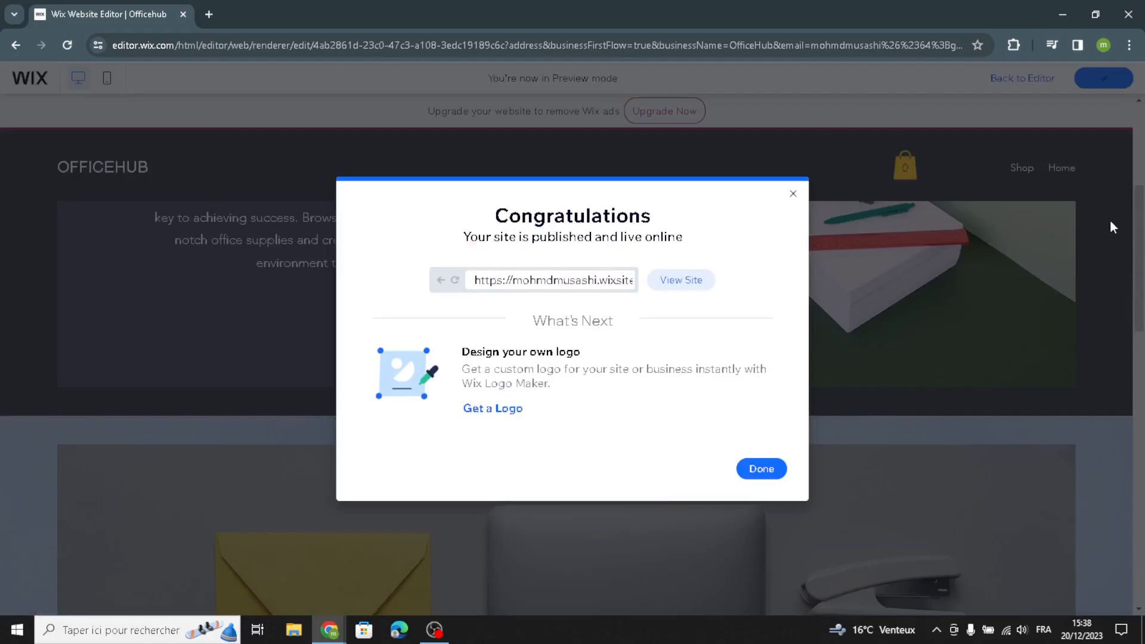
pyautogui.click(793, 194)
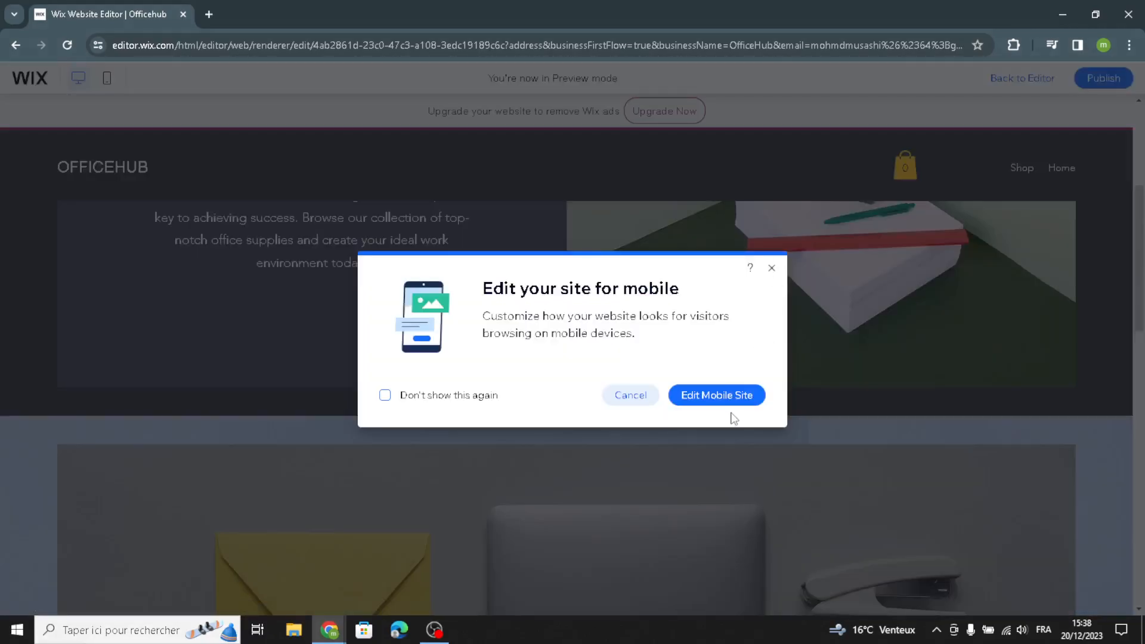
pyautogui.click(772, 268)
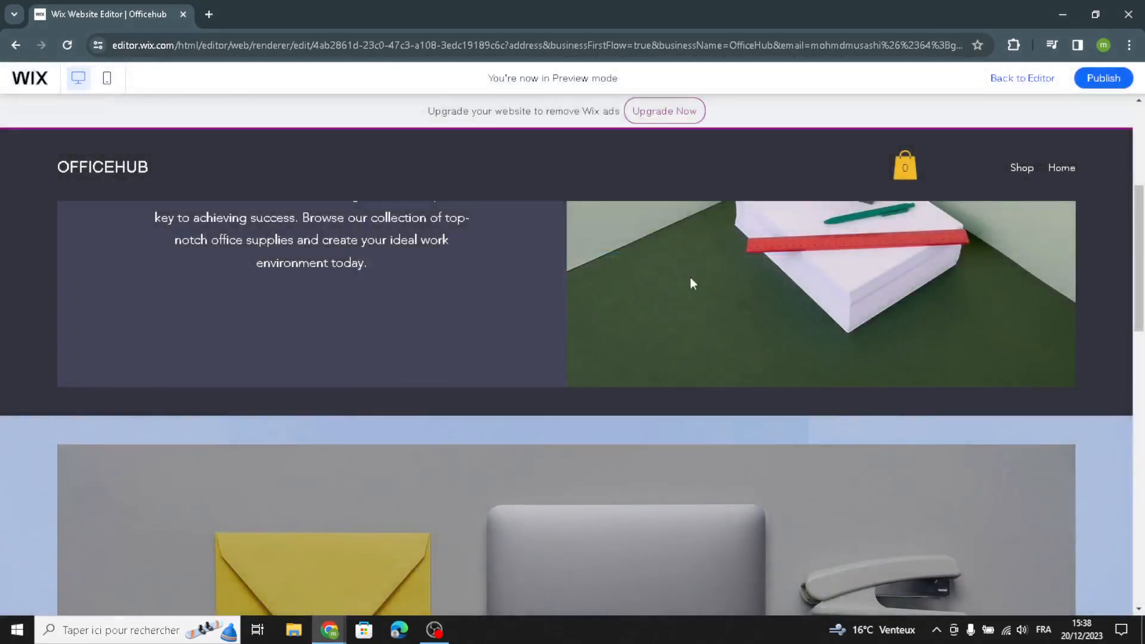